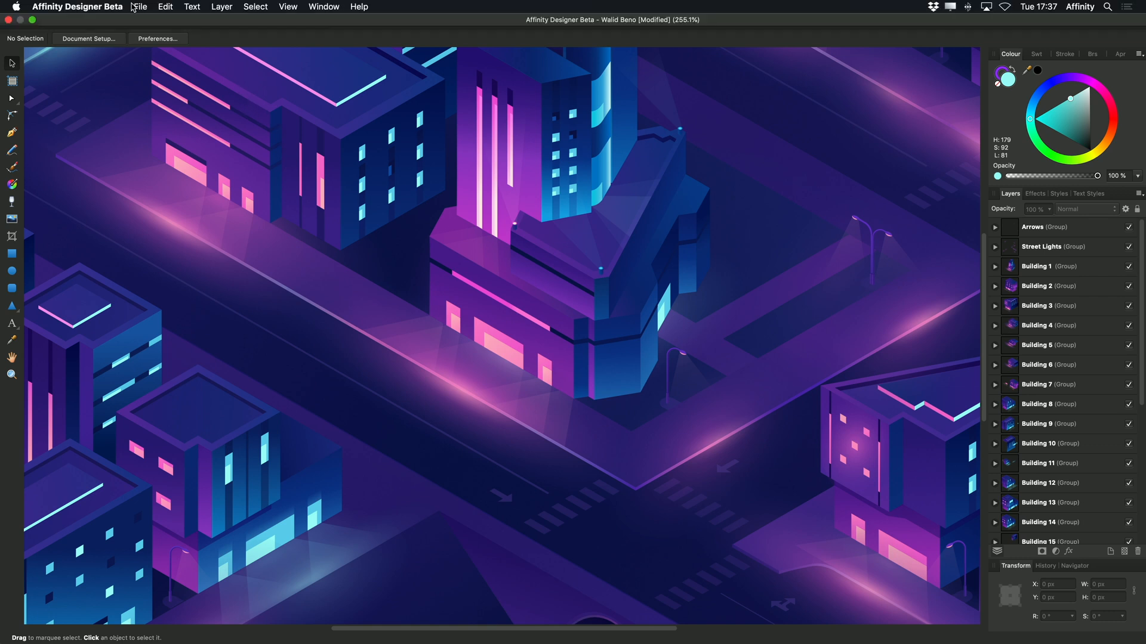
- Create a new blank 1600 × 1200 px document
click(134, 8)
click(158, 21)
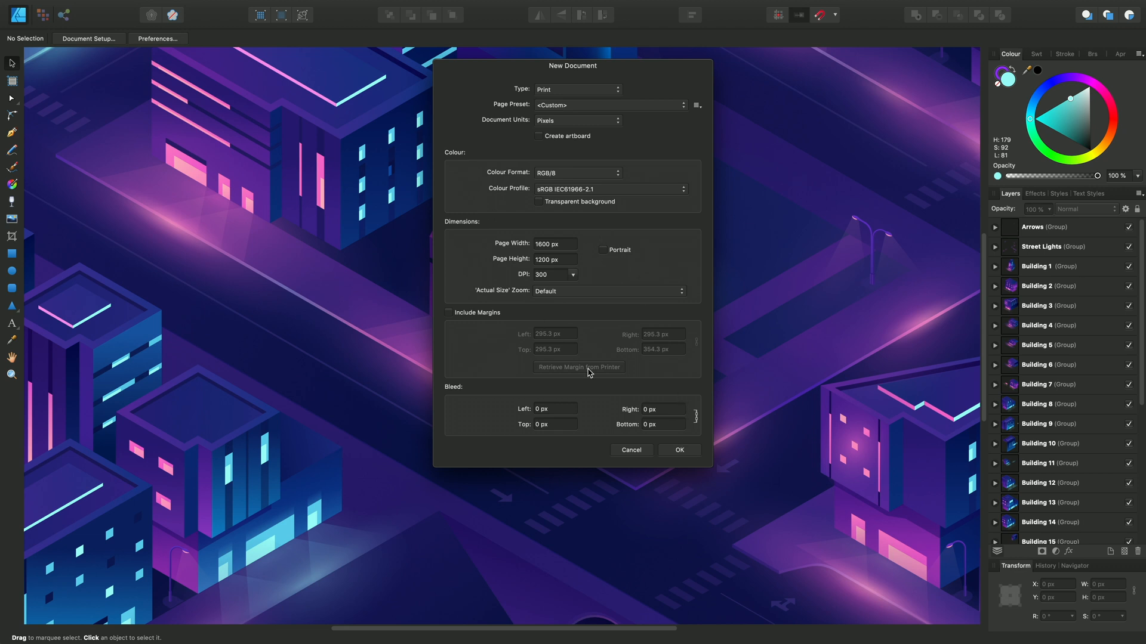
click(685, 451)
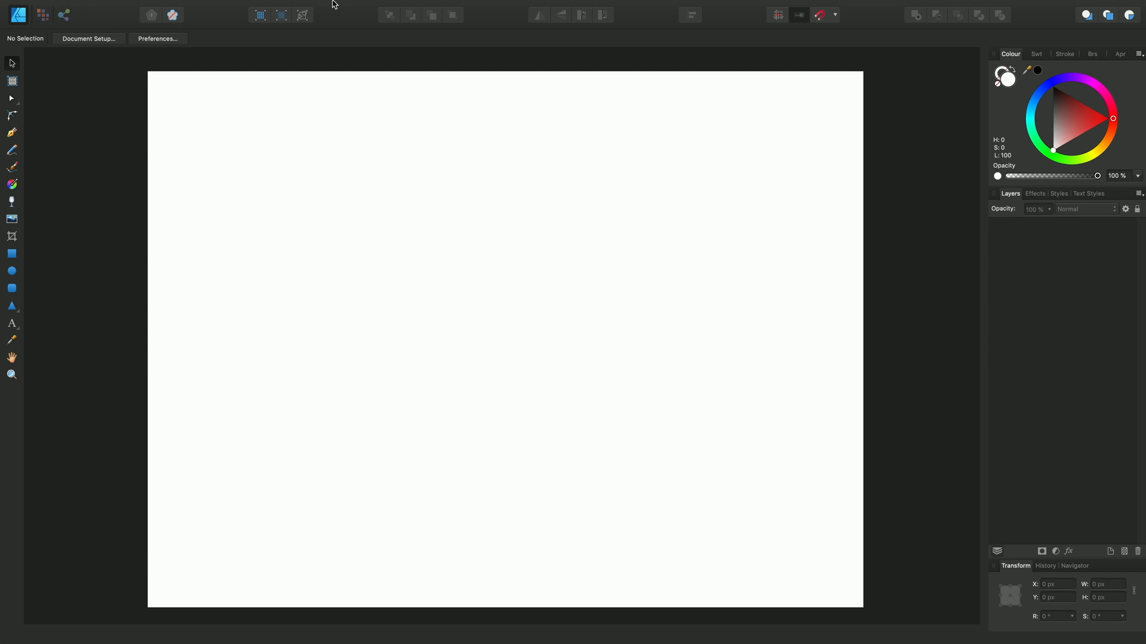
- Show the Isometric studio panel and bring up its Grid and Snapping Axis settings
click(288, 6)
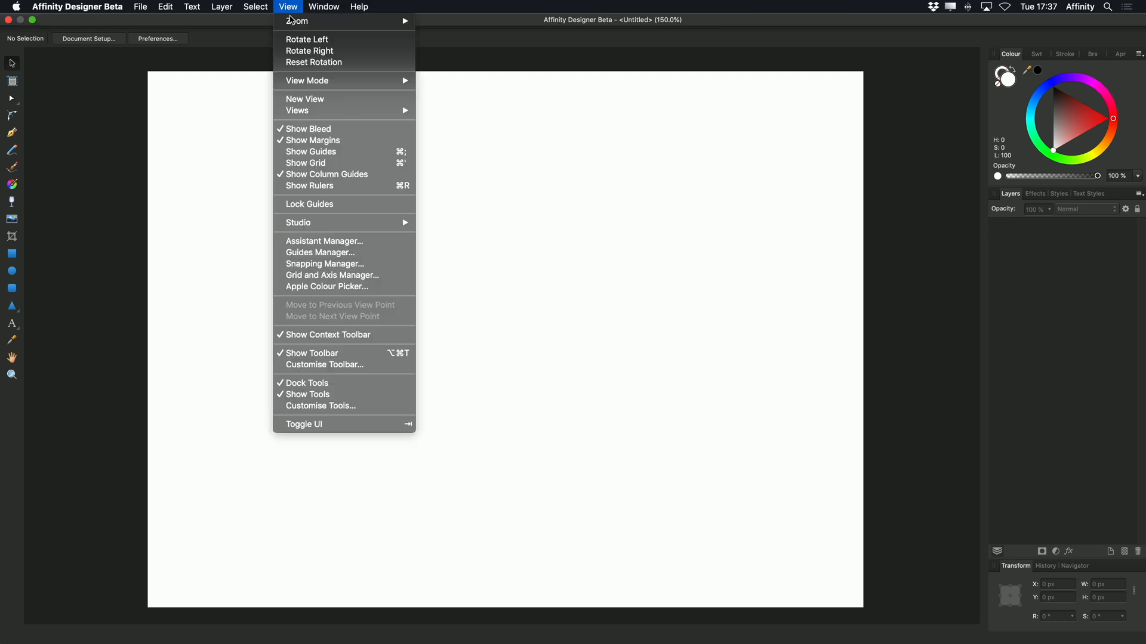
mouse_move(344, 222)
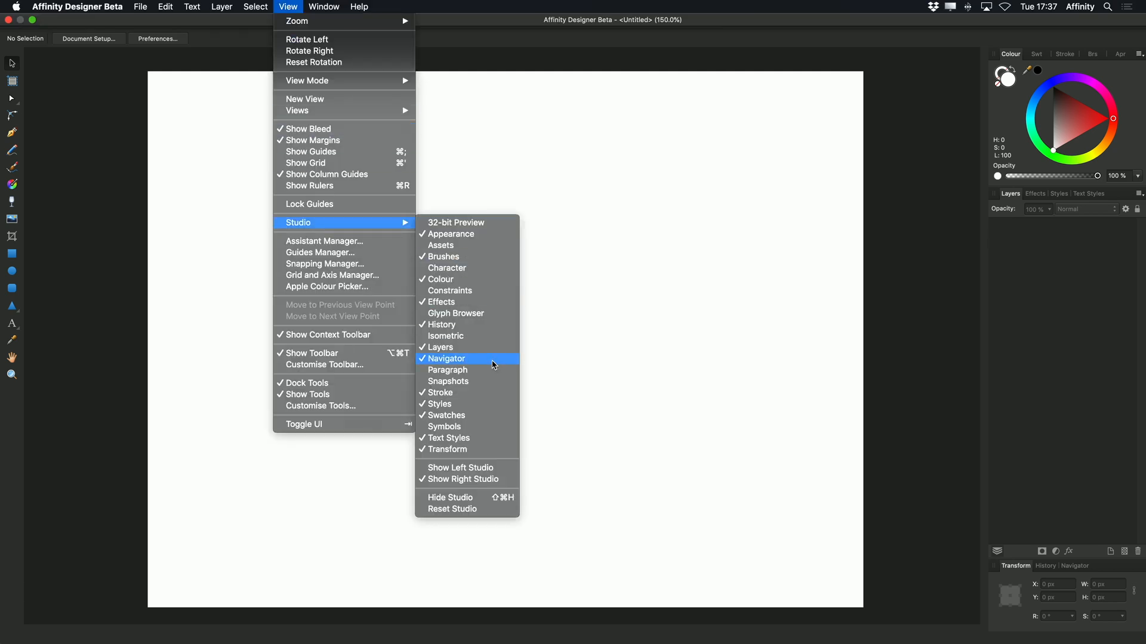
click(478, 336)
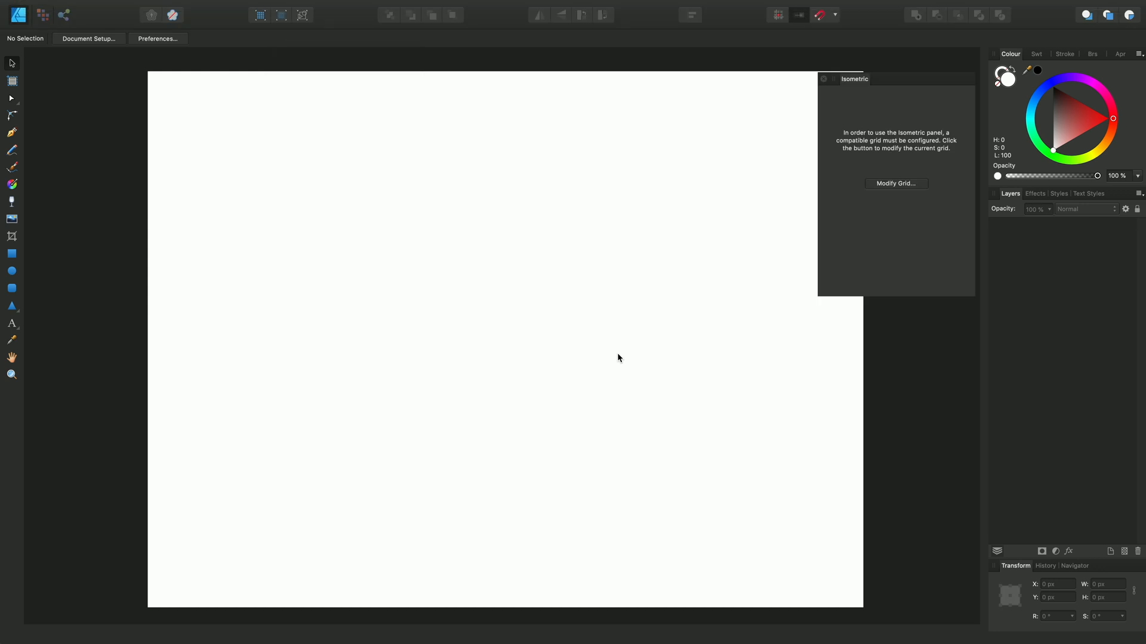
drag(895, 86, 852, 109)
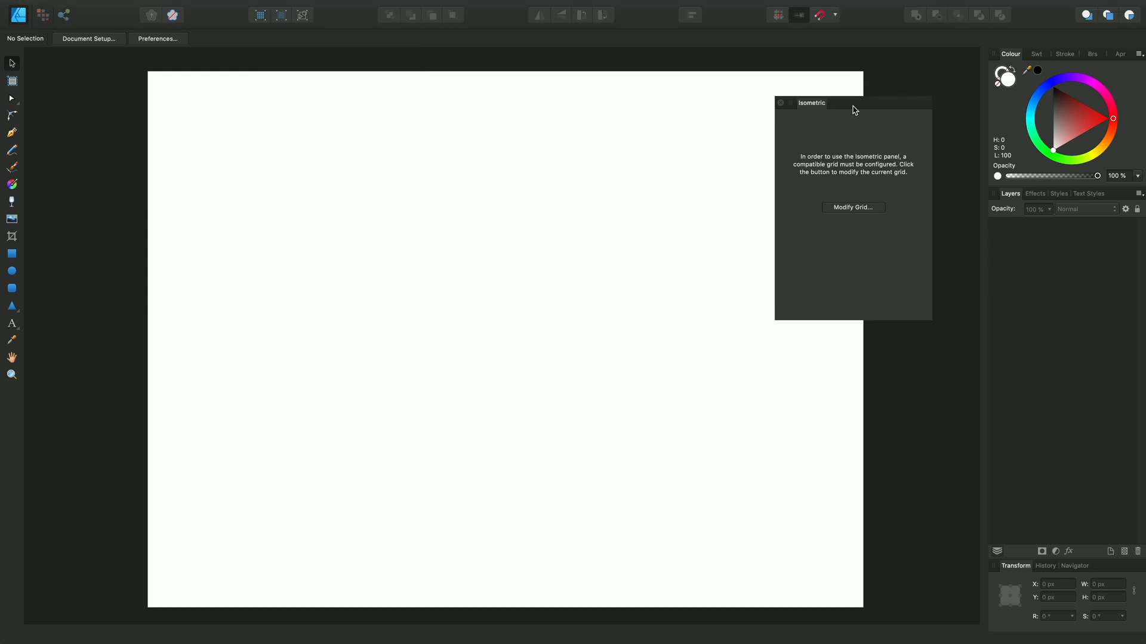
click(858, 209)
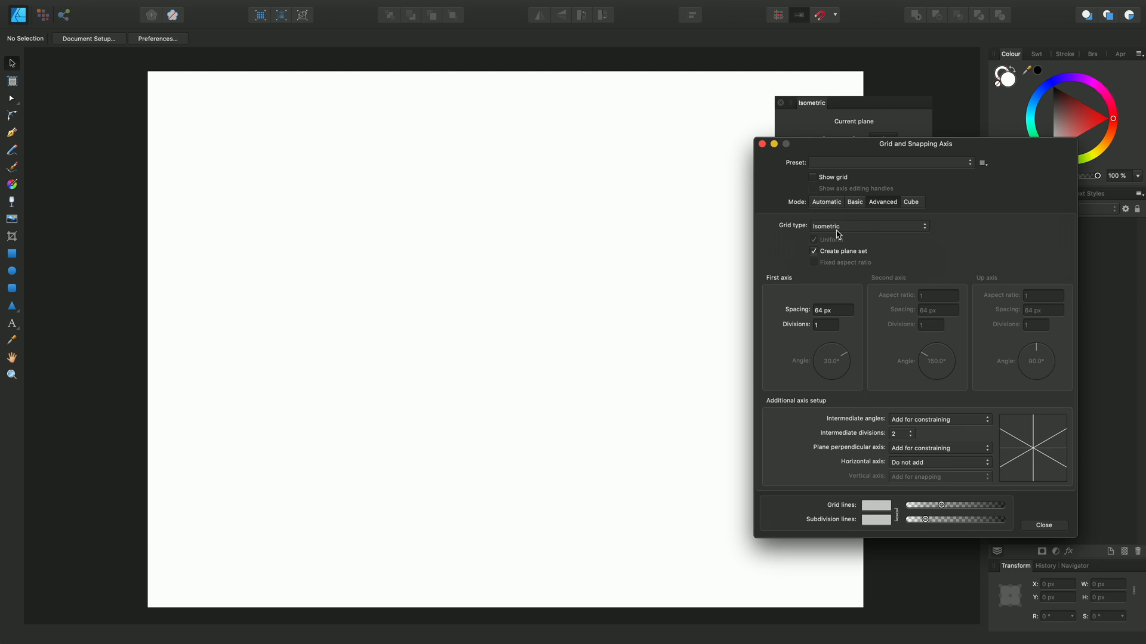
- Show the isometric grid with darker grid and subdivision lines, 32 px spacing and 8 divisions
click(815, 177)
drag(941, 506, 974, 506)
drag(925, 520, 961, 520)
text(32)
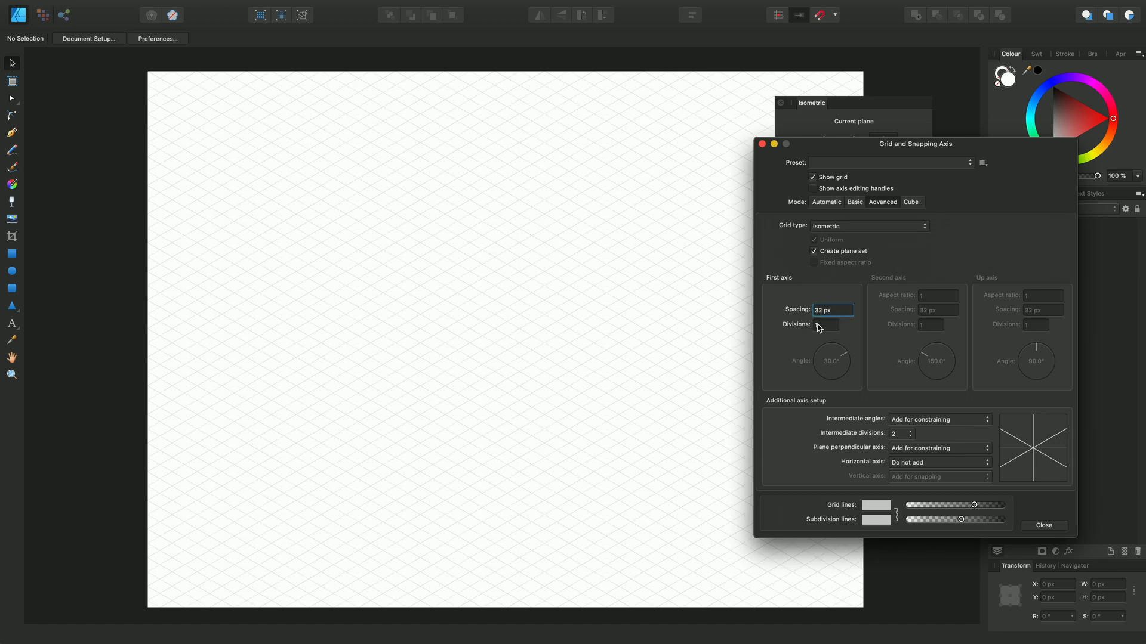
click(821, 325)
text(8)
key(Return)
scroll(585, 386, up, 3)
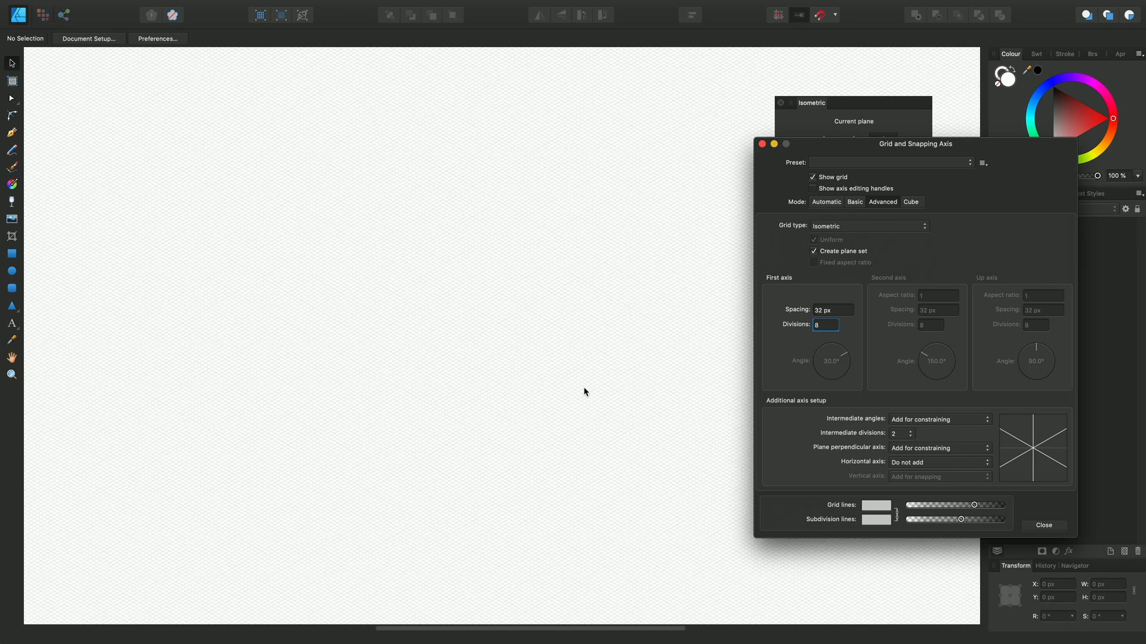
scroll(585, 391, up, 3)
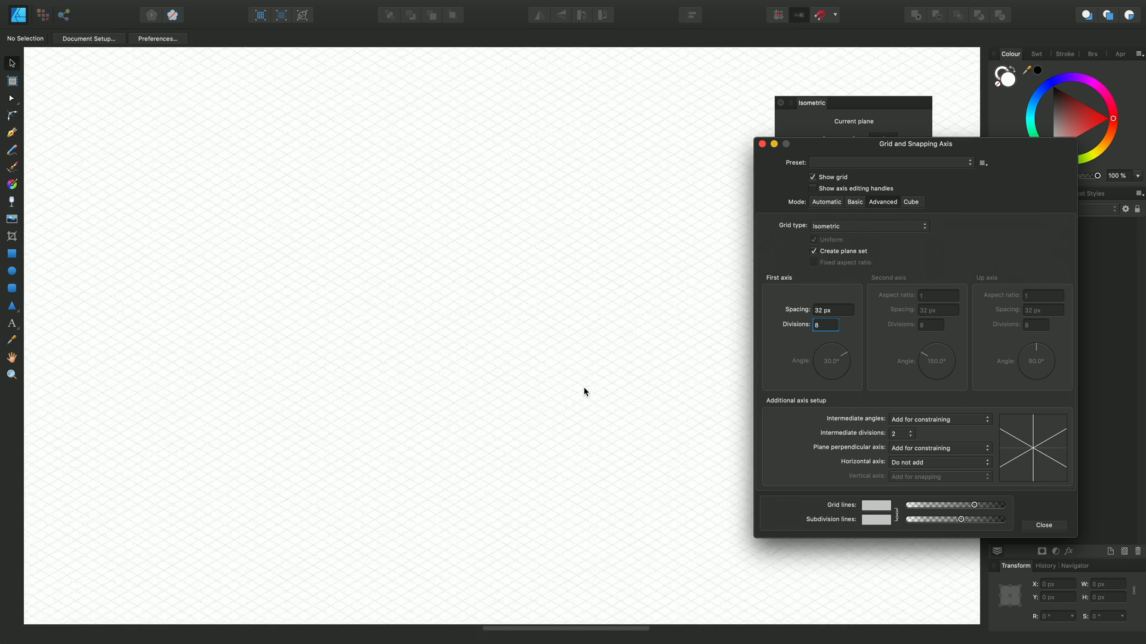
scroll(585, 392, up, 2)
- Make the main grid lines fully opaque, fade the subdivision lines and try 4 divisions
drag(974, 505, 1014, 508)
mouse_move(962, 519)
mouse_down()
mouse_move(933, 521)
mouse_move(948, 519)
mouse_up()
double_click(815, 327)
text(4)
key(Return)
- Set the grid to 1 division with 10.4 px spacing
click(825, 323)
drag(825, 323, 778, 324)
text(1)
drag(824, 310, 806, 309)
text(10)
text(.4)
key(Return)
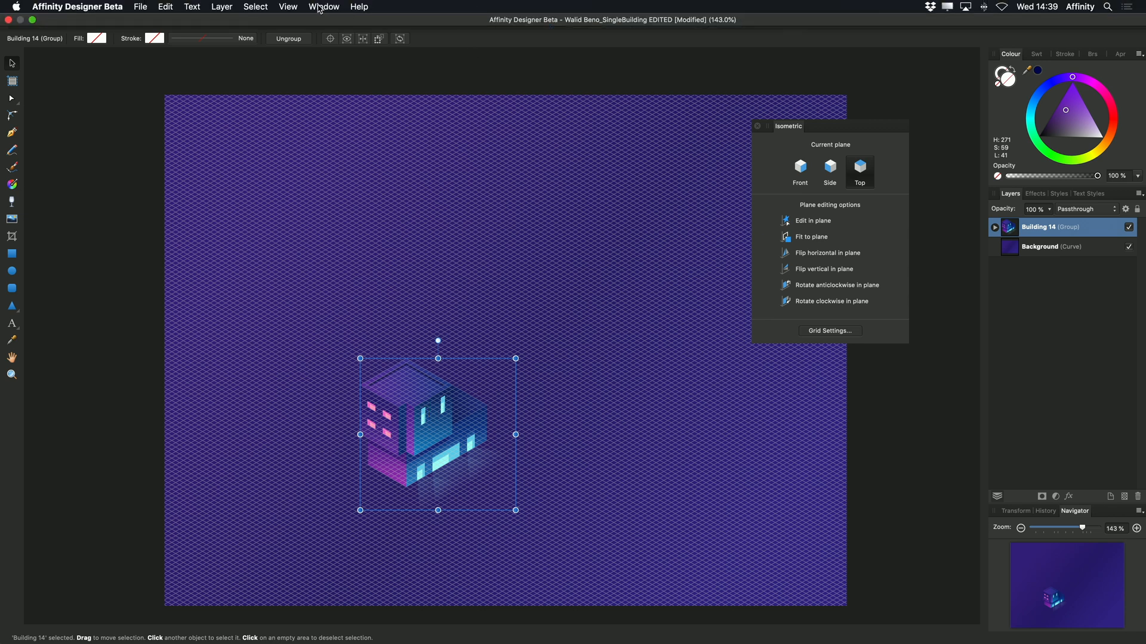
- Fit the view to the building group from the View menu
click(288, 6)
mouse_move(341, 20)
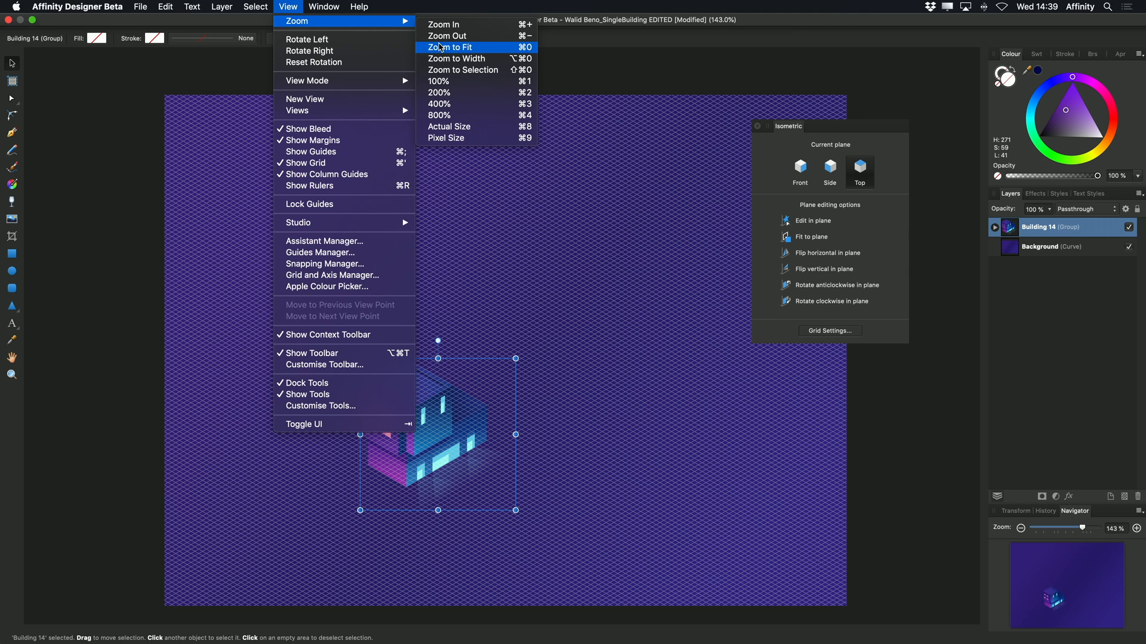
click(478, 74)
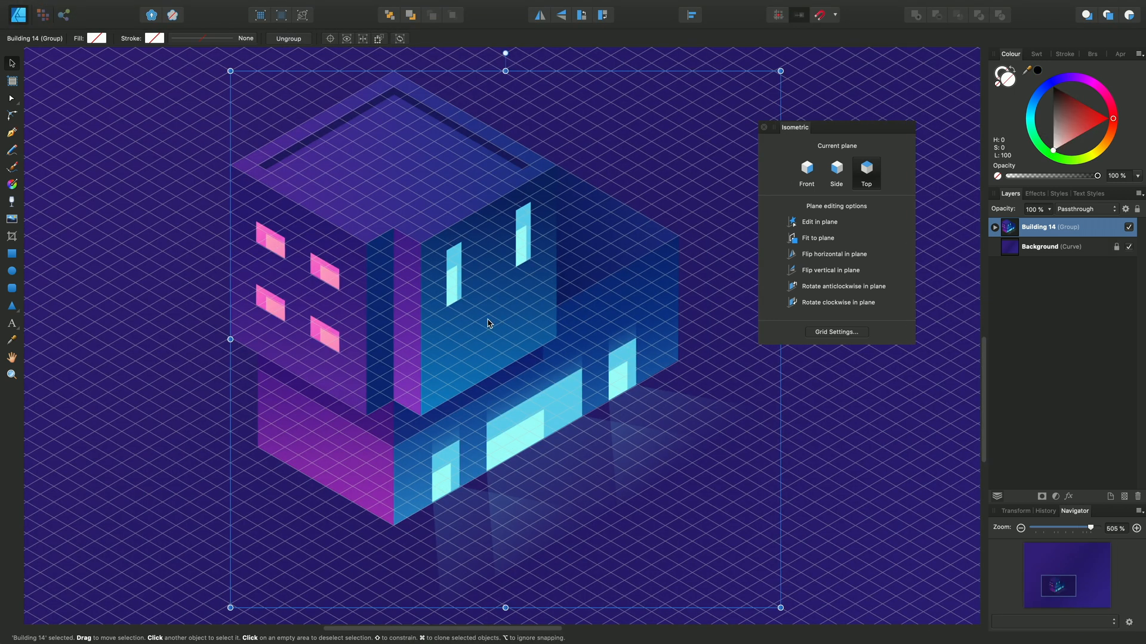
scroll(494, 324, left, 5)
scroll(488, 325, left, 3)
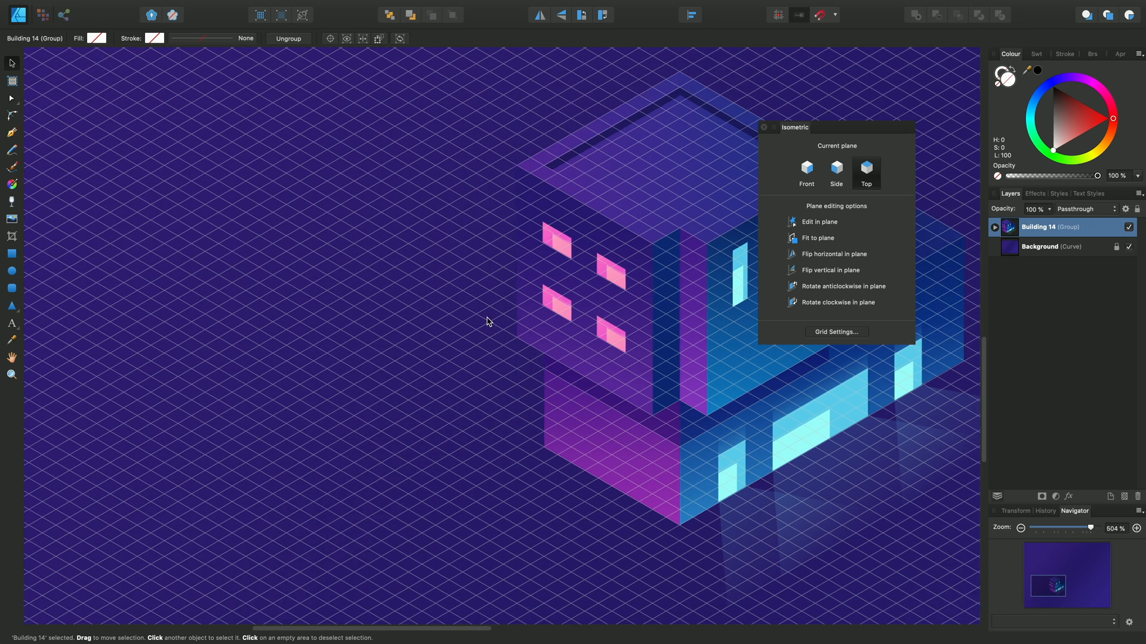
scroll(487, 322, up, 2)
scroll(486, 323, up, 1)
scroll(484, 324, down, 2)
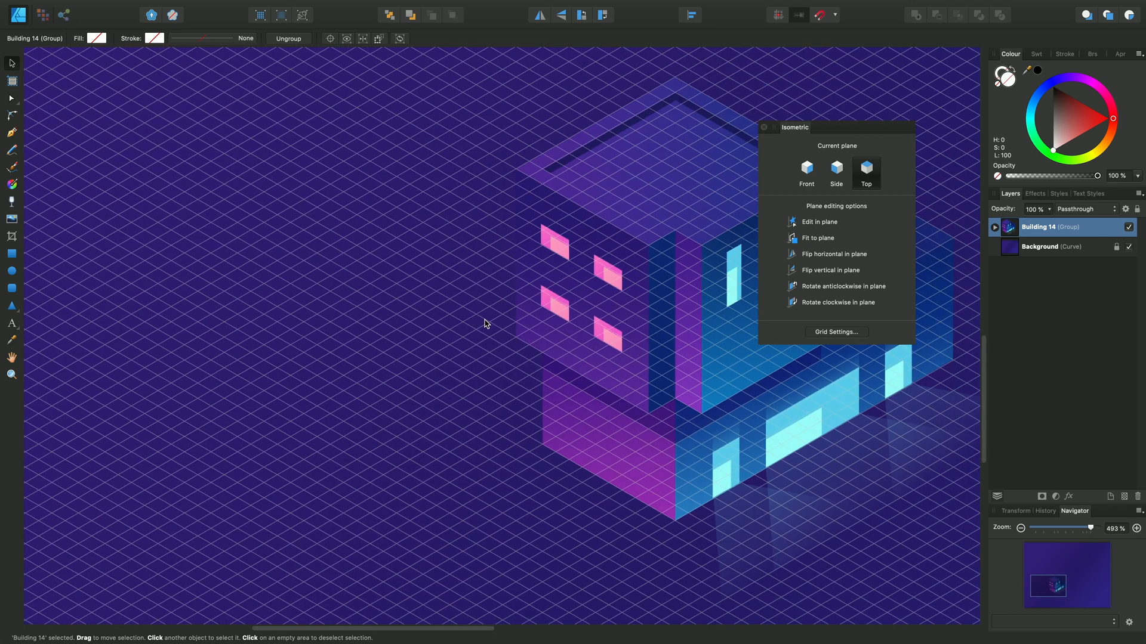
scroll(484, 323, down, 2)
scroll(485, 324, down, 1)
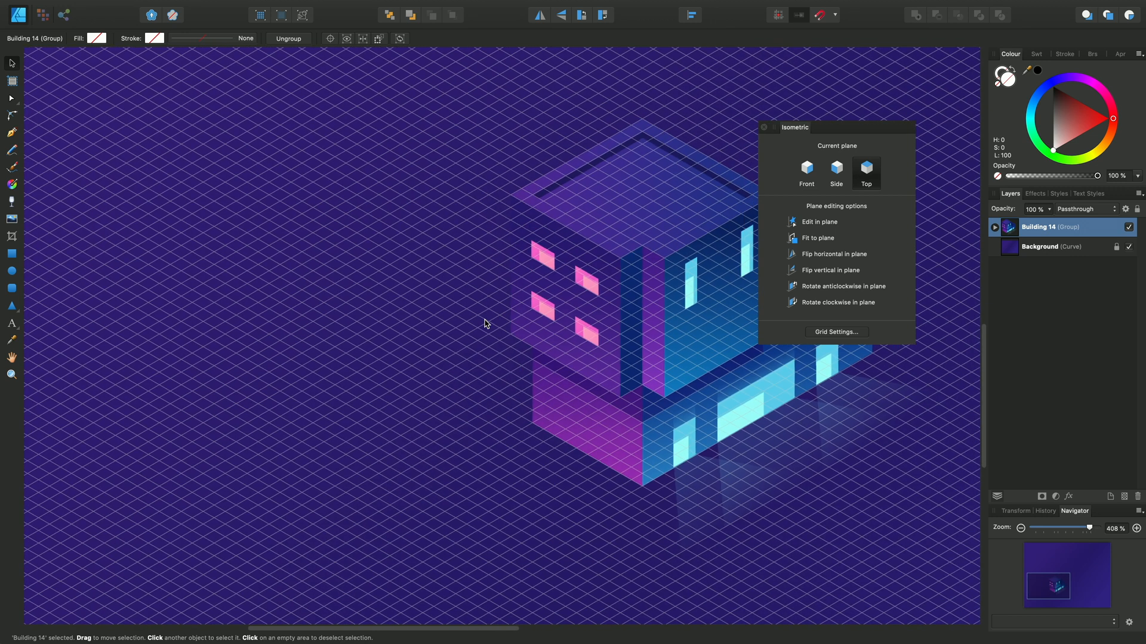
scroll(484, 322, down, 1)
scroll(485, 323, down, 1)
scroll(485, 324, down, 1)
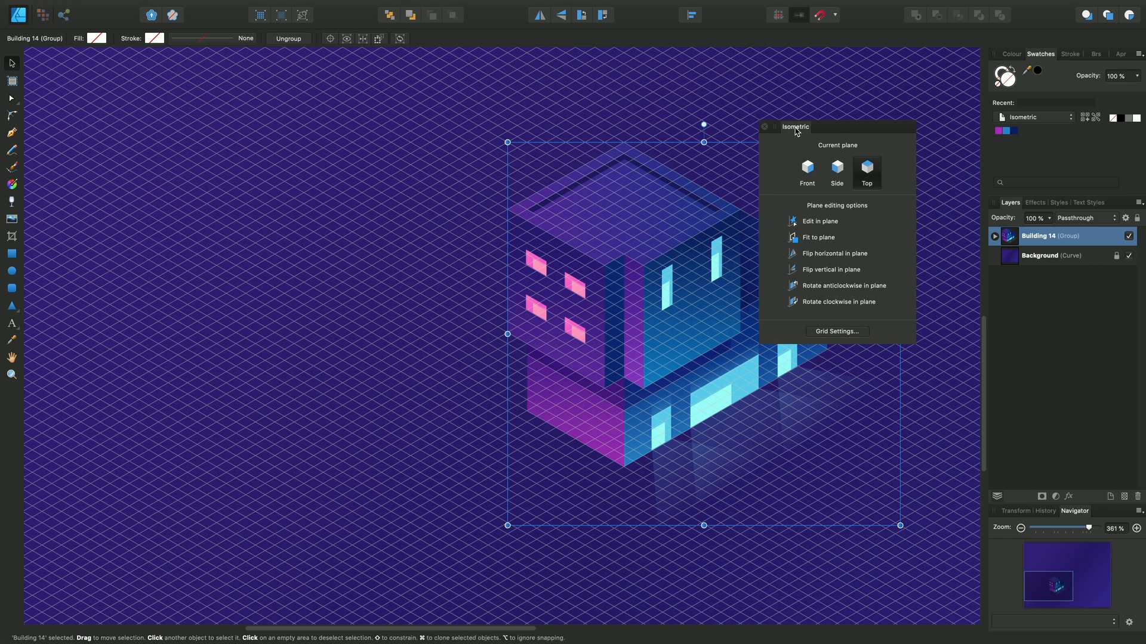
- Enable the snapping magnet with Snap to grid, then park the Isometric panel top right
mouse_move(795, 129)
mouse_down()
mouse_move(391, 97)
mouse_move(432, 68)
mouse_up()
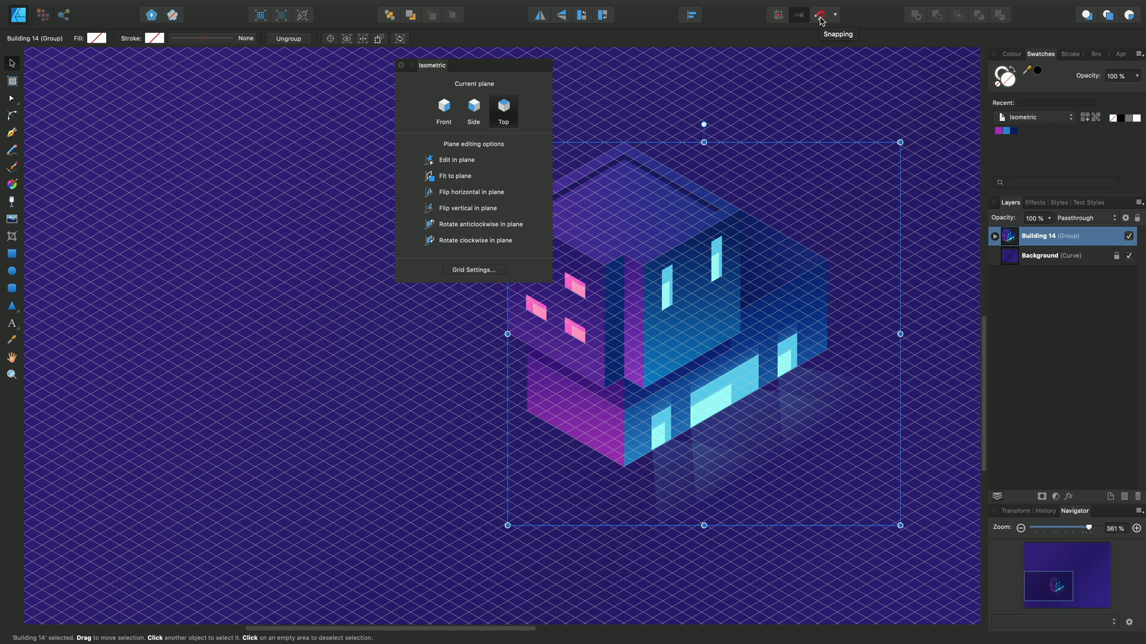
click(820, 20)
click(836, 18)
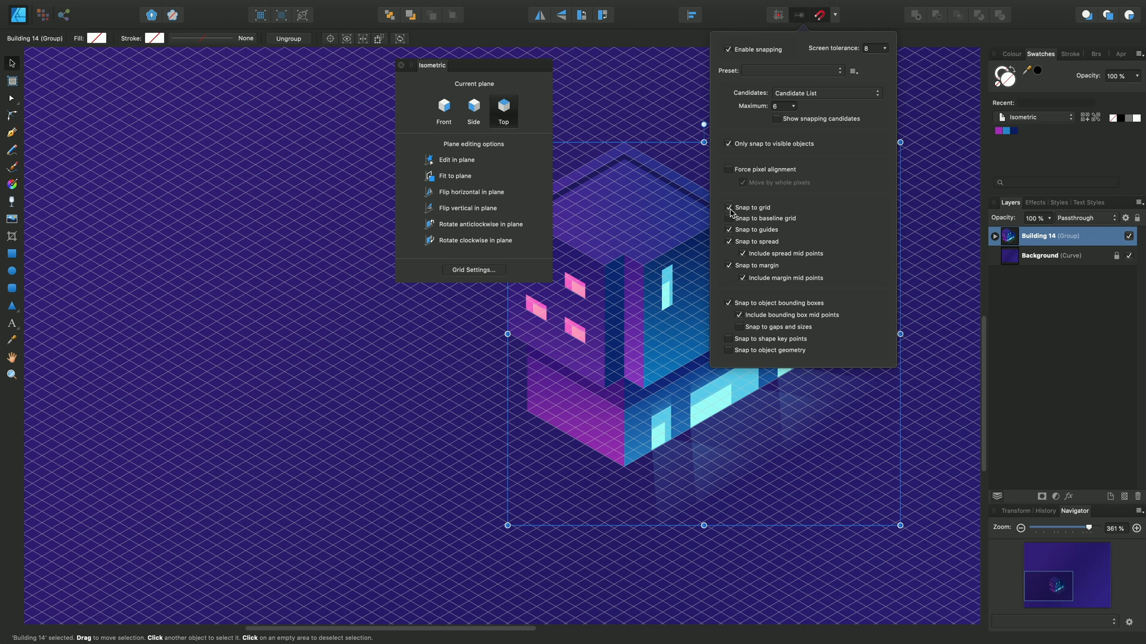
drag(456, 66, 866, 69)
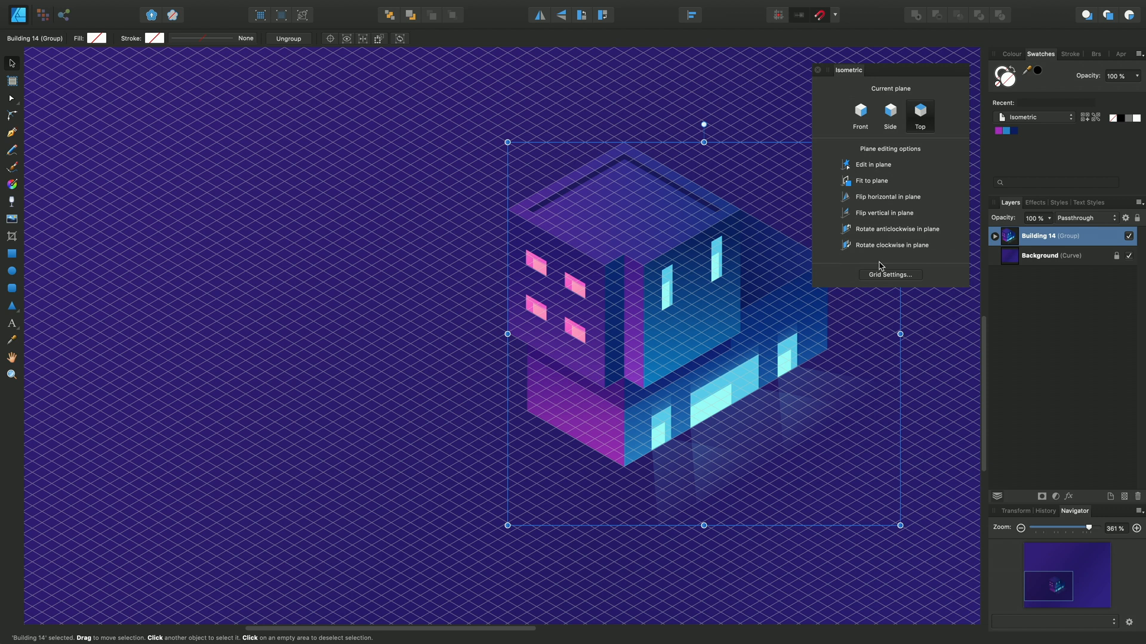
- With Edit in plane on the Top plane, draw a rectangle left of the building and fill it dark blue
click(864, 169)
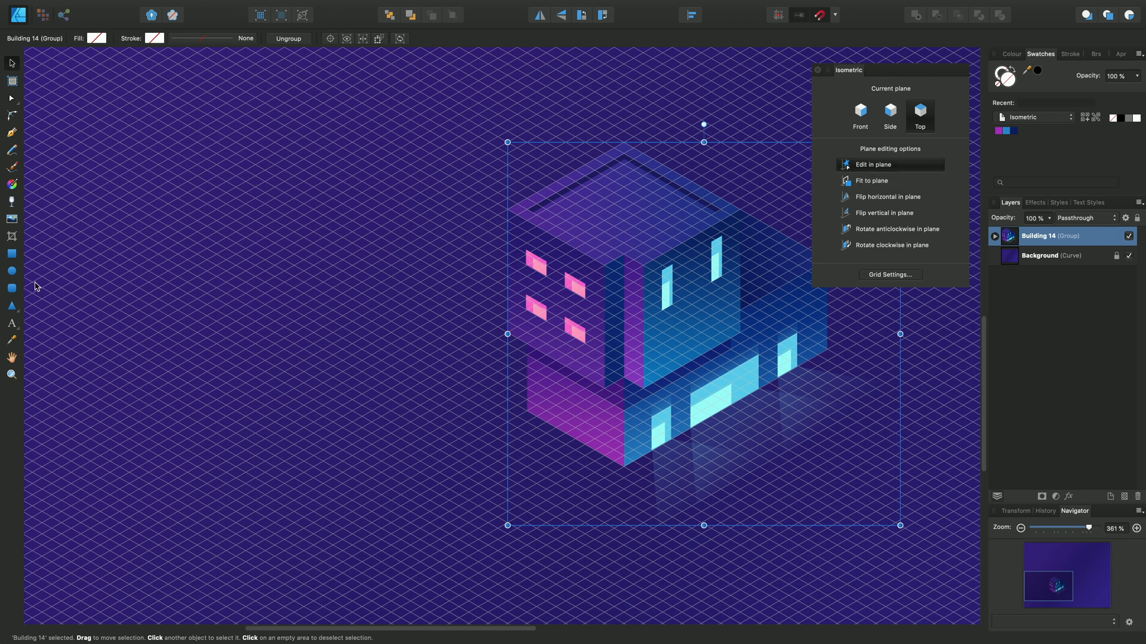
click(11, 252)
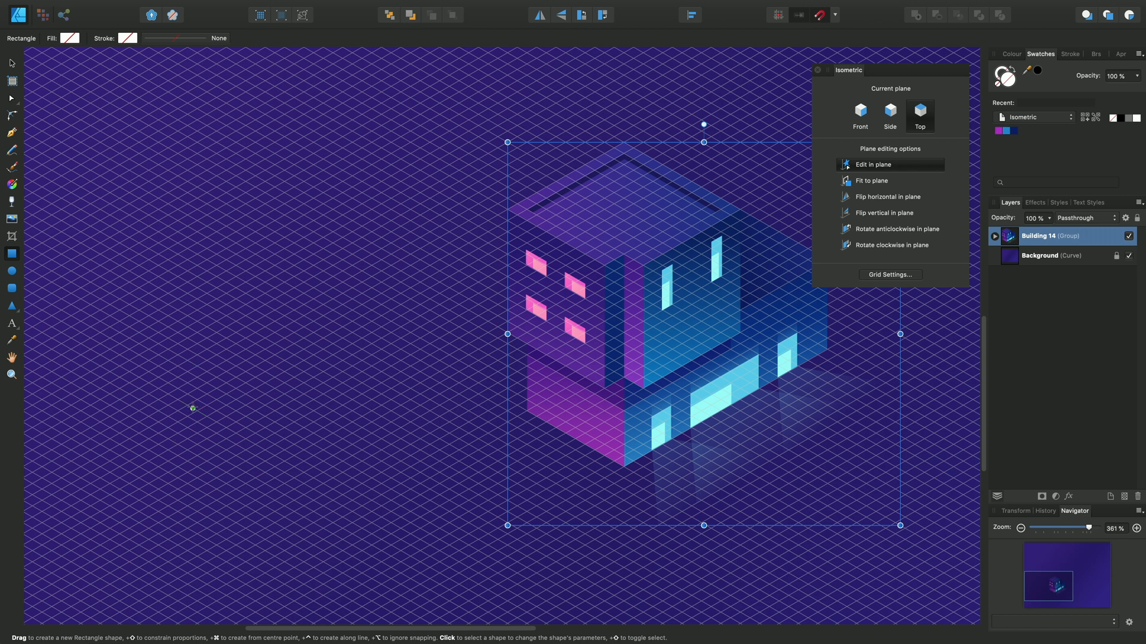
mouse_move(237, 345)
mouse_down()
mouse_move(304, 315)
mouse_move(490, 279)
mouse_move(478, 293)
mouse_up()
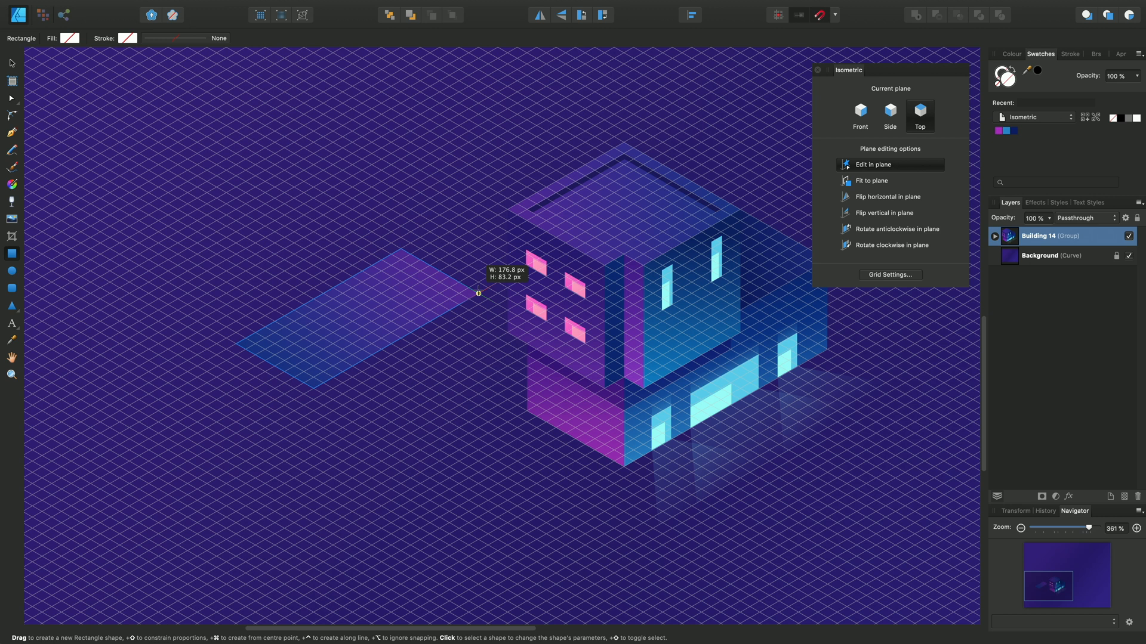
drag(478, 293, 478, 293)
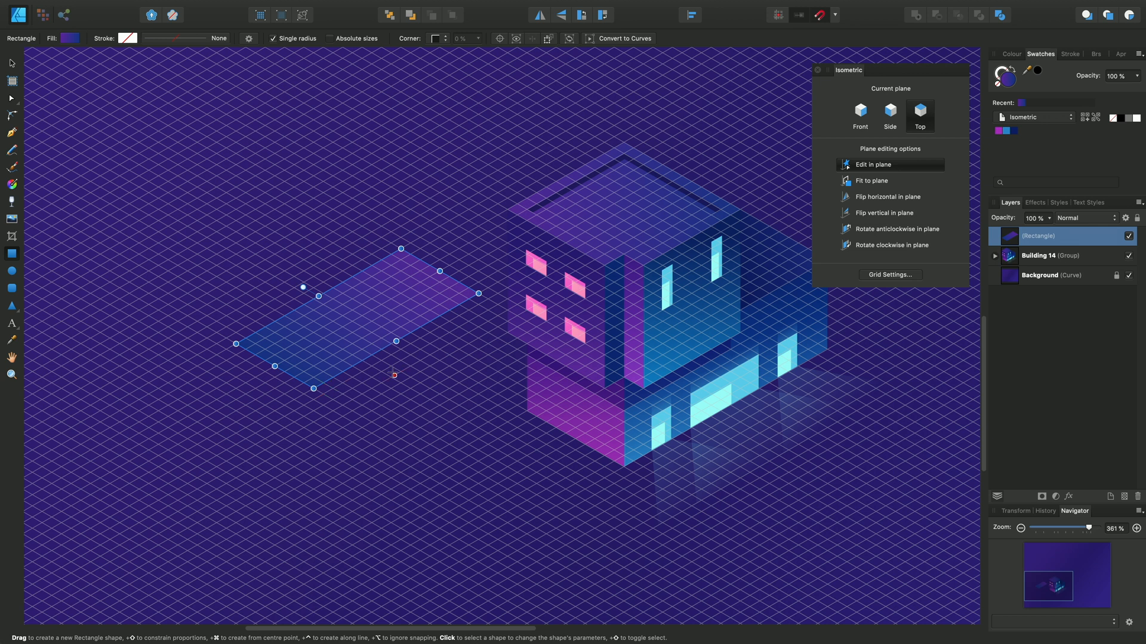
click(1015, 132)
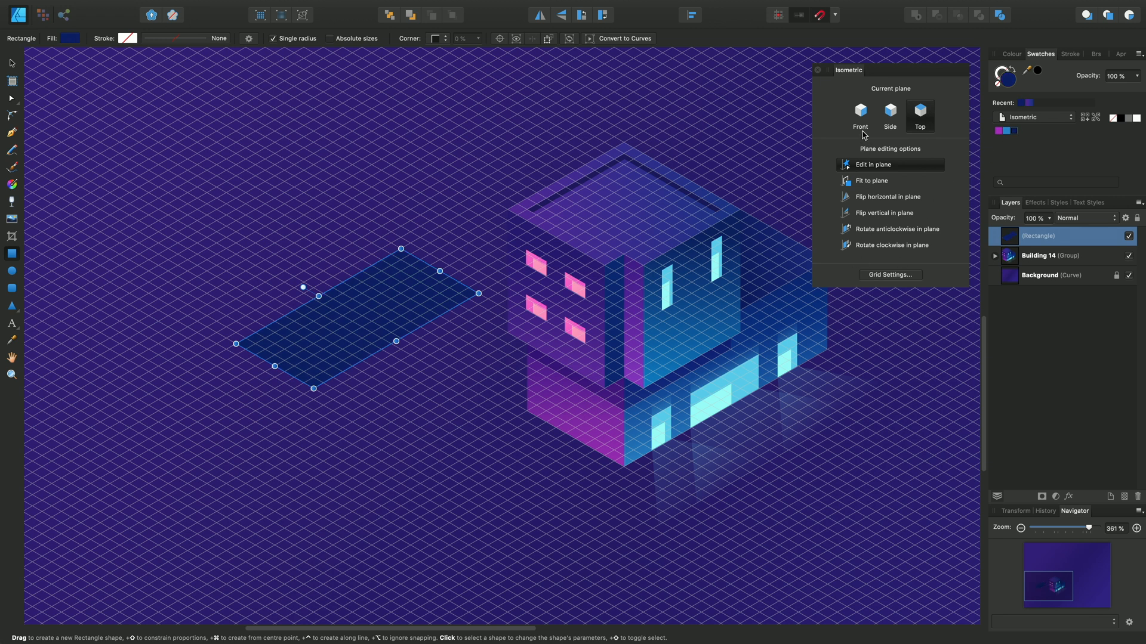
- Draw the block's front face on the Front plane and fill it light blue
click(862, 118)
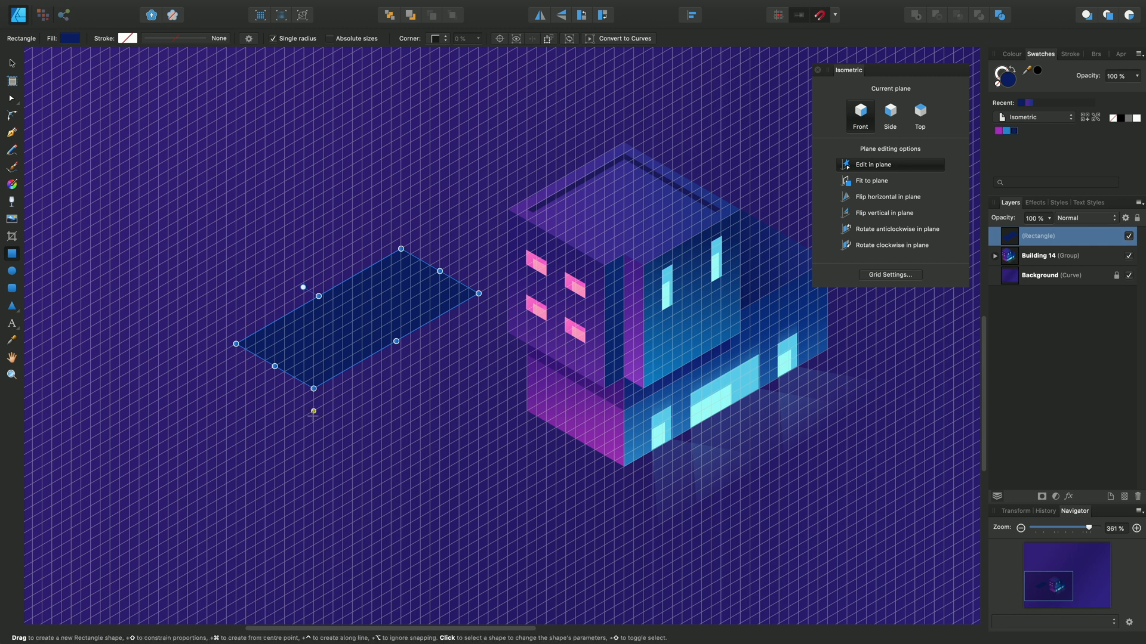
mouse_move(314, 458)
mouse_down()
mouse_move(430, 377)
mouse_move(478, 294)
mouse_up()
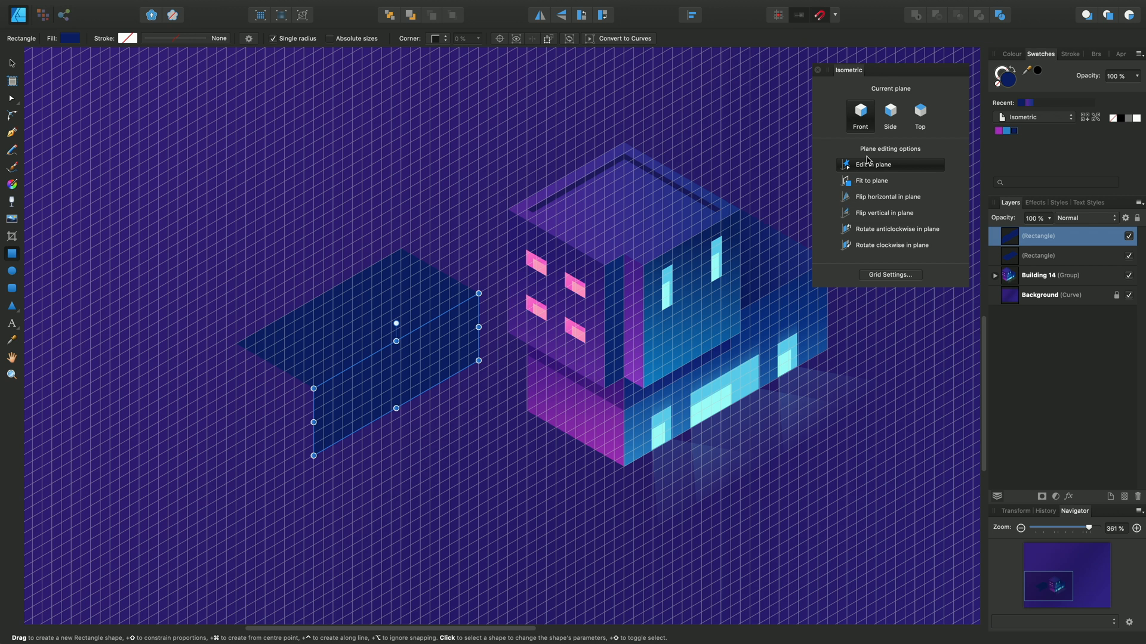
click(1006, 132)
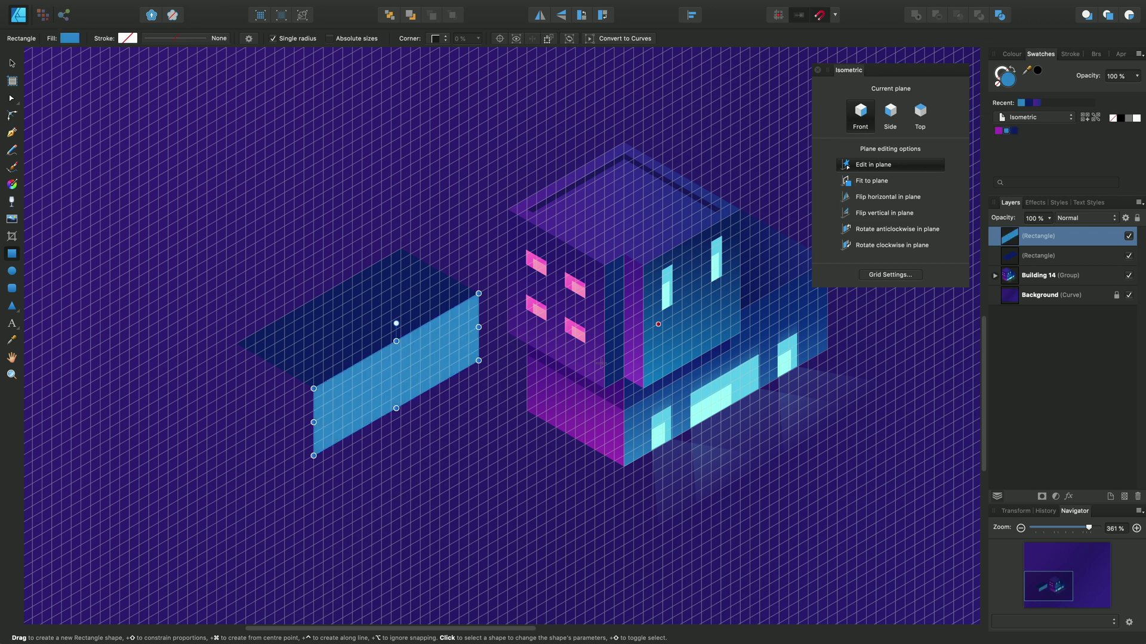
- Draw the left side face on the Side plane, fill it magenta, and return to the Top plane
click(891, 117)
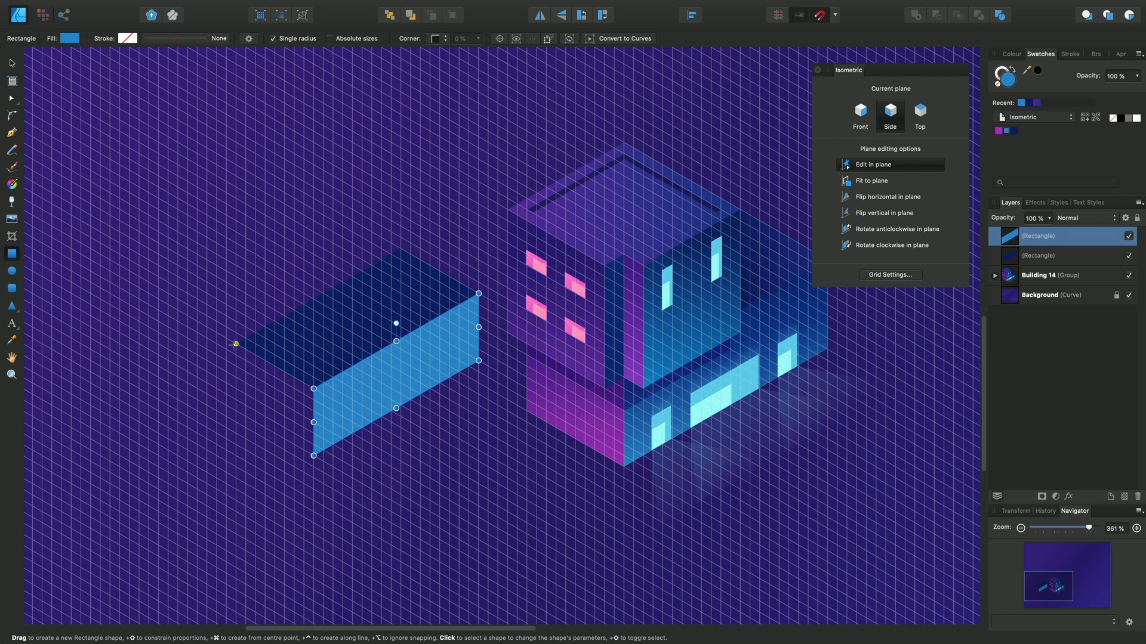
mouse_move(240, 346)
mouse_down()
mouse_move(304, 462)
mouse_move(314, 455)
mouse_up()
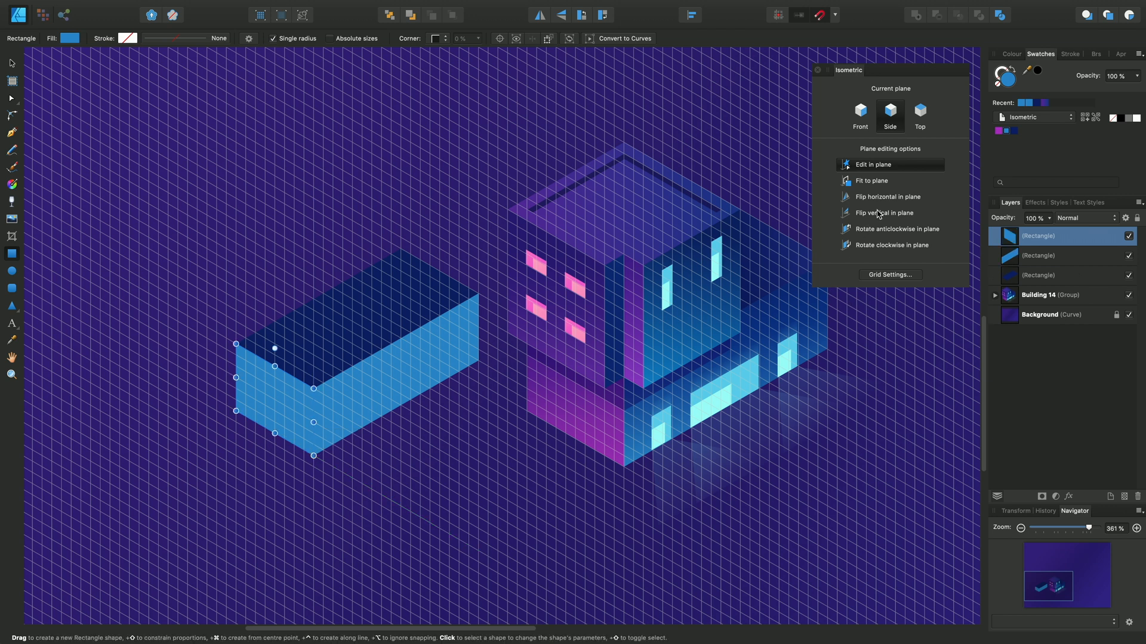
click(1000, 132)
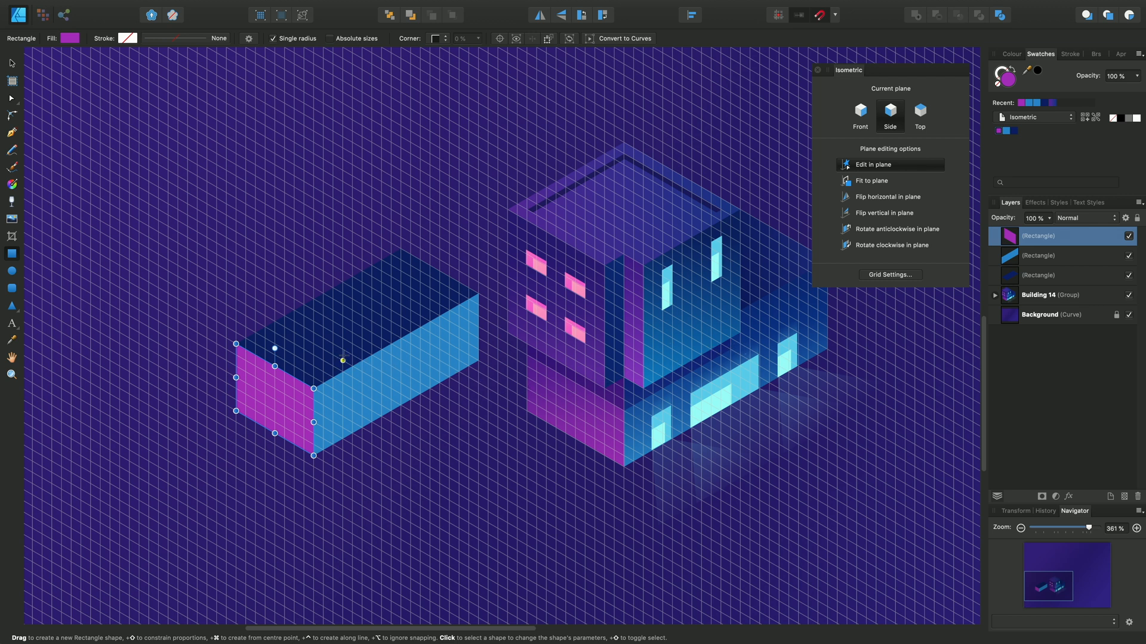
click(920, 112)
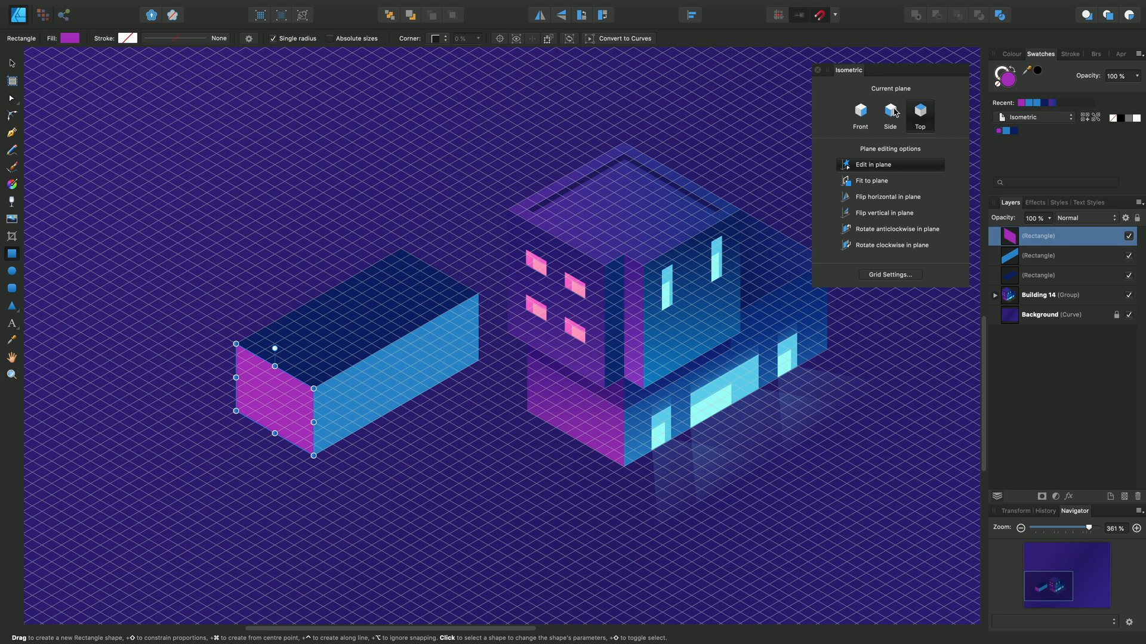
- With Edit in plane off, draw a flat magenta square above the block, try Fit to plane and undo it
click(867, 168)
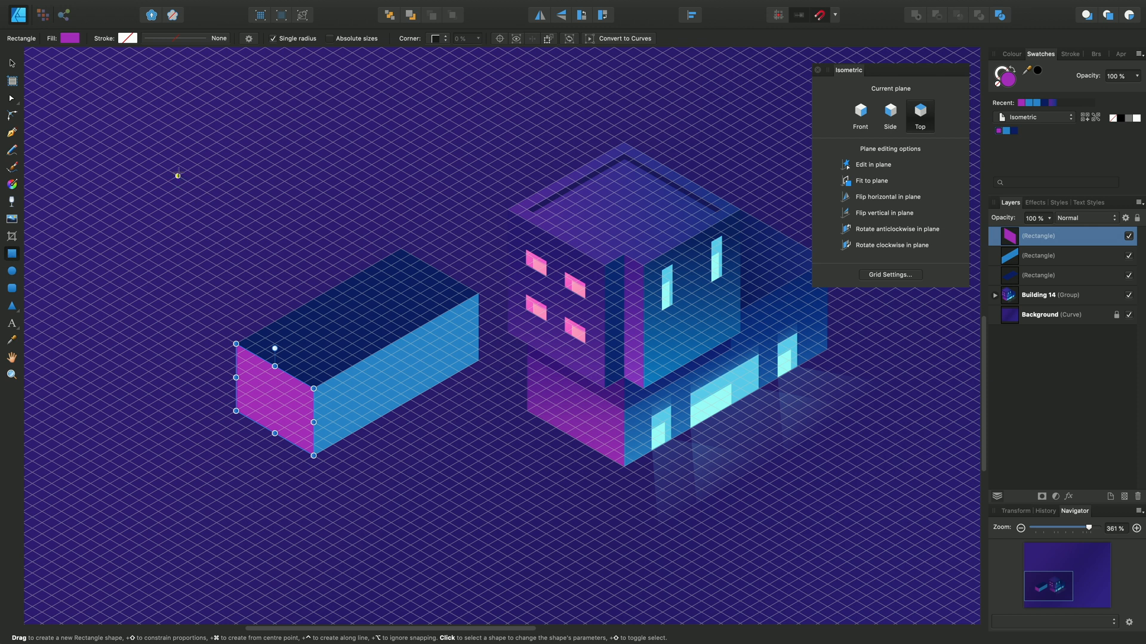
drag(177, 175, 285, 270)
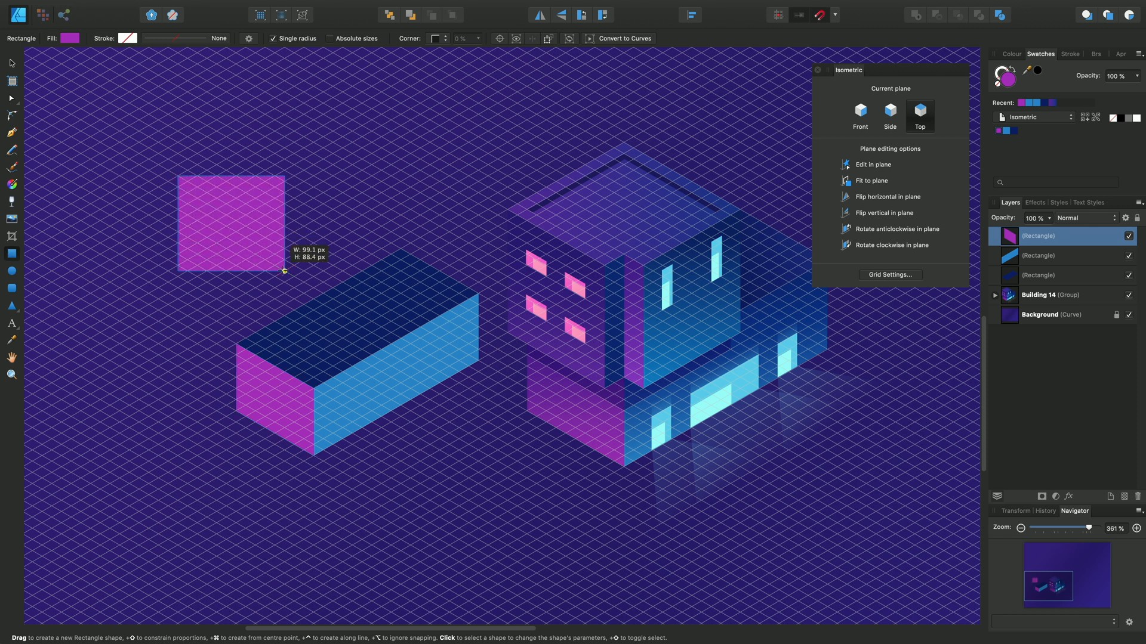
drag(284, 271, 281, 273)
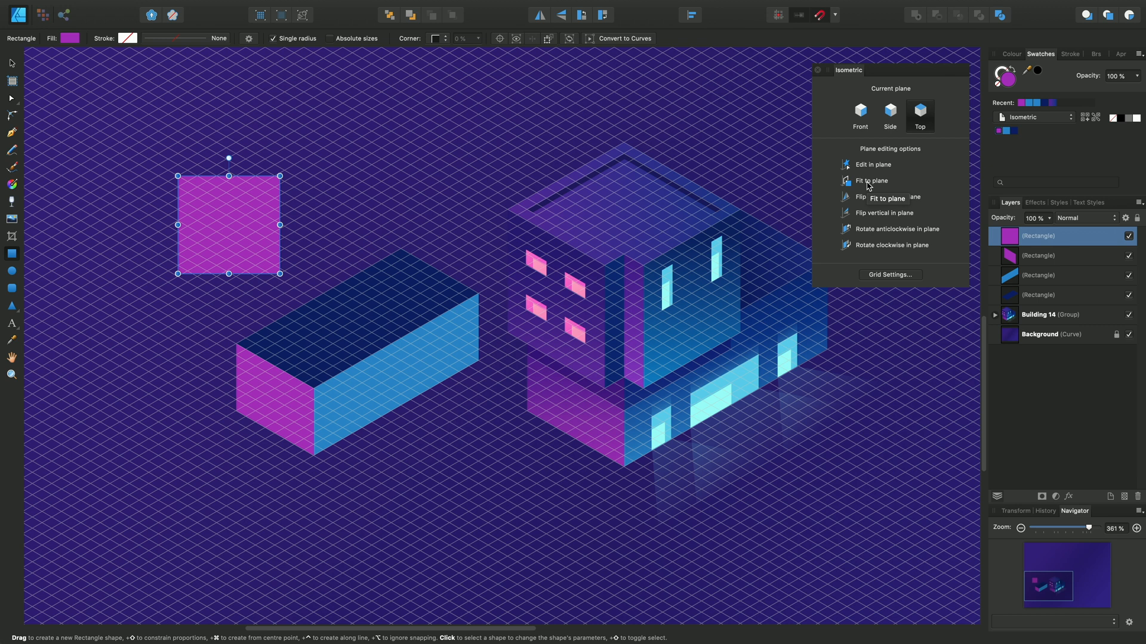
click(867, 183)
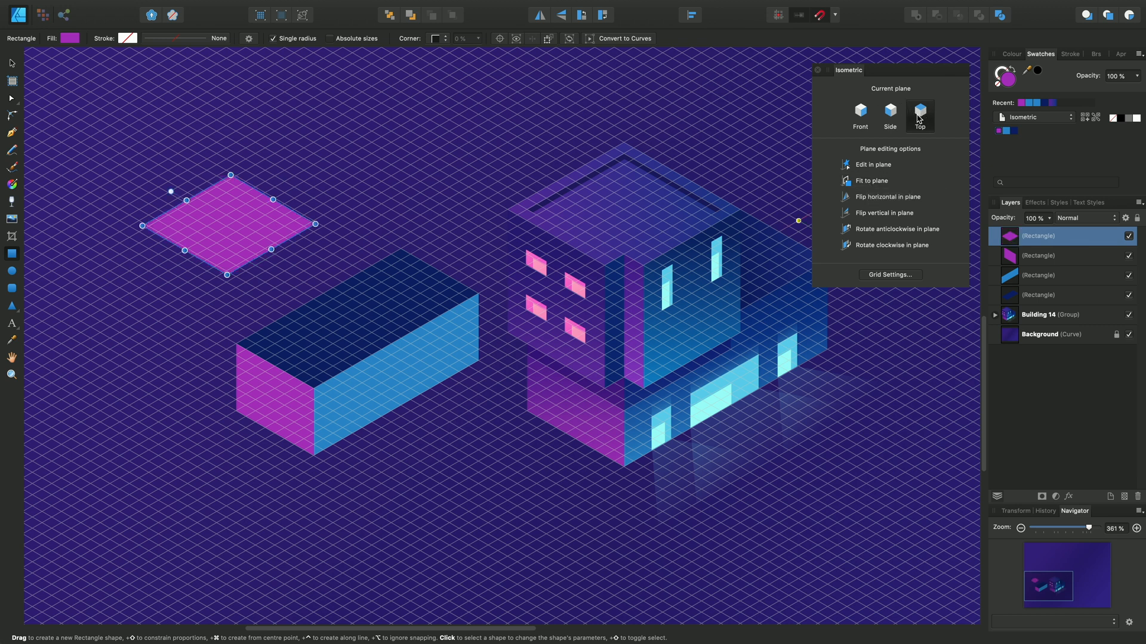
key(ctrl+z)
key(Escape)
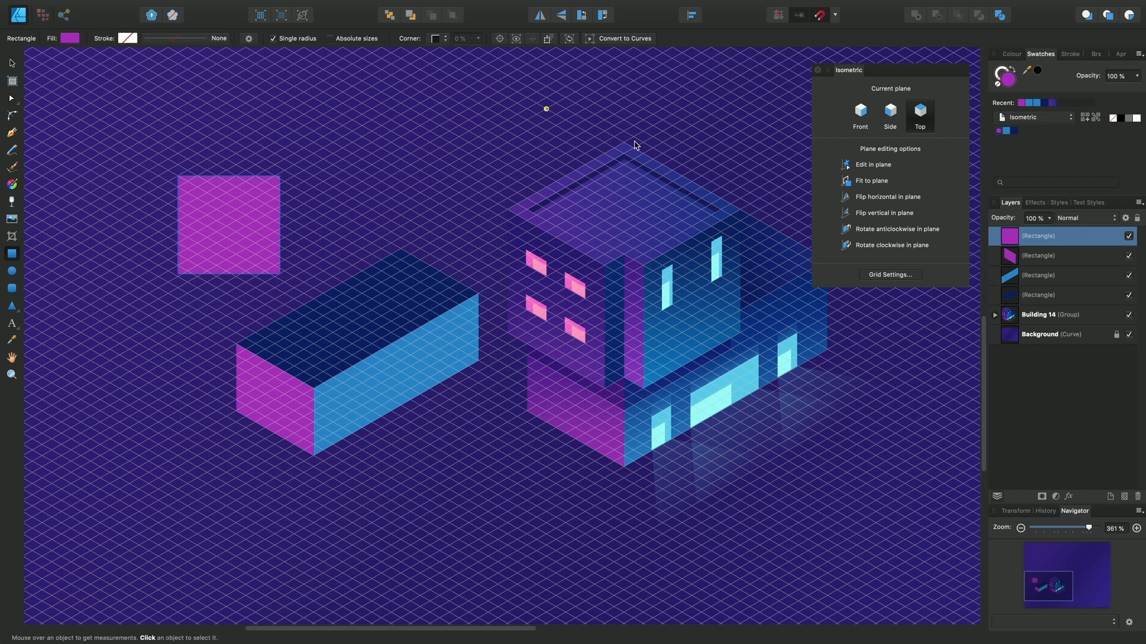
- Fit the magenta square onto the Side plane and move the parallelogram up-left of the block
click(891, 111)
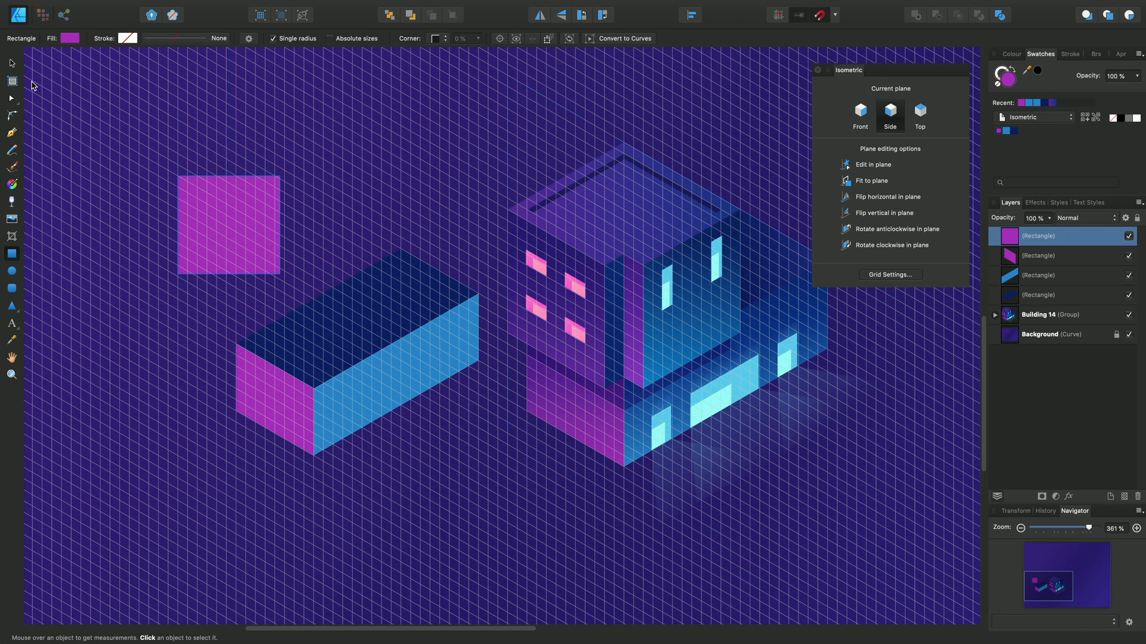
click(11, 63)
click(255, 188)
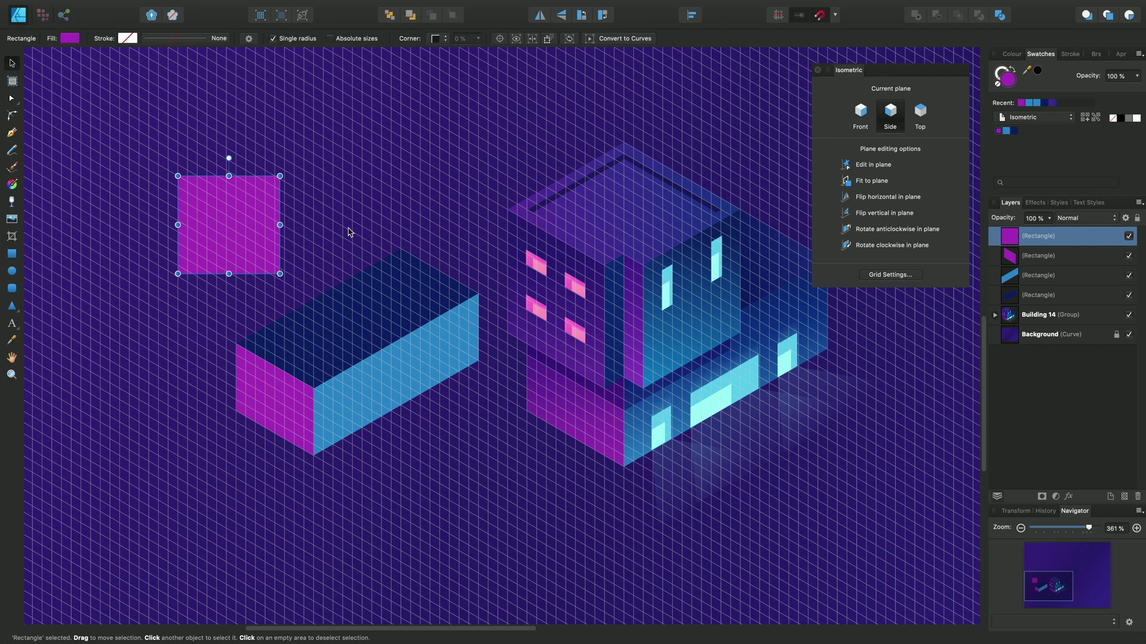
click(877, 182)
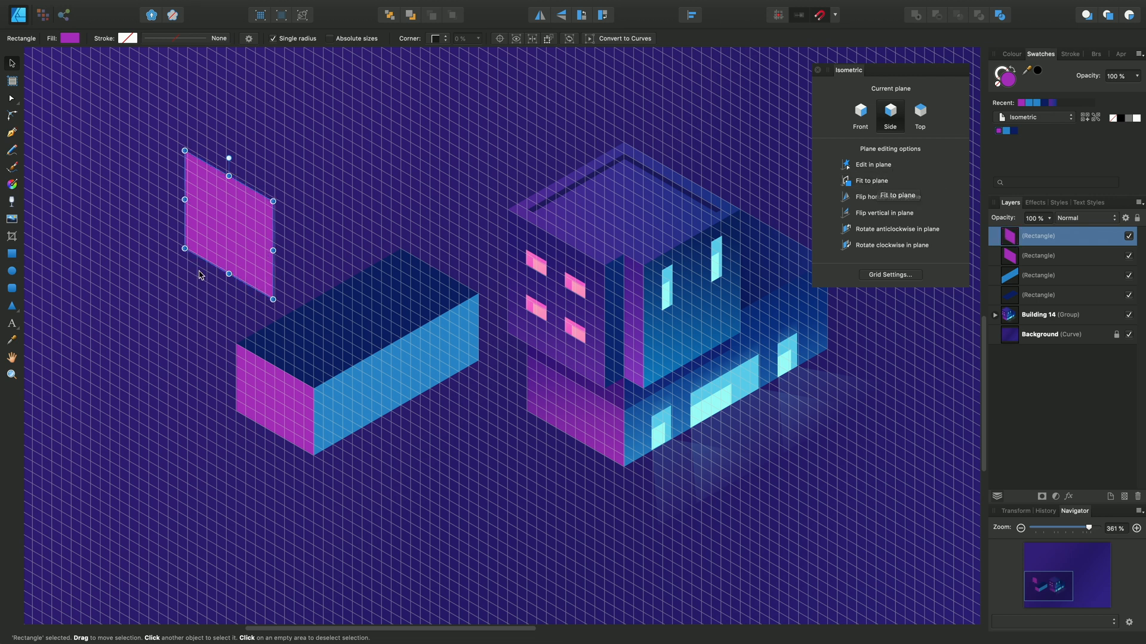
drag(225, 229, 199, 201)
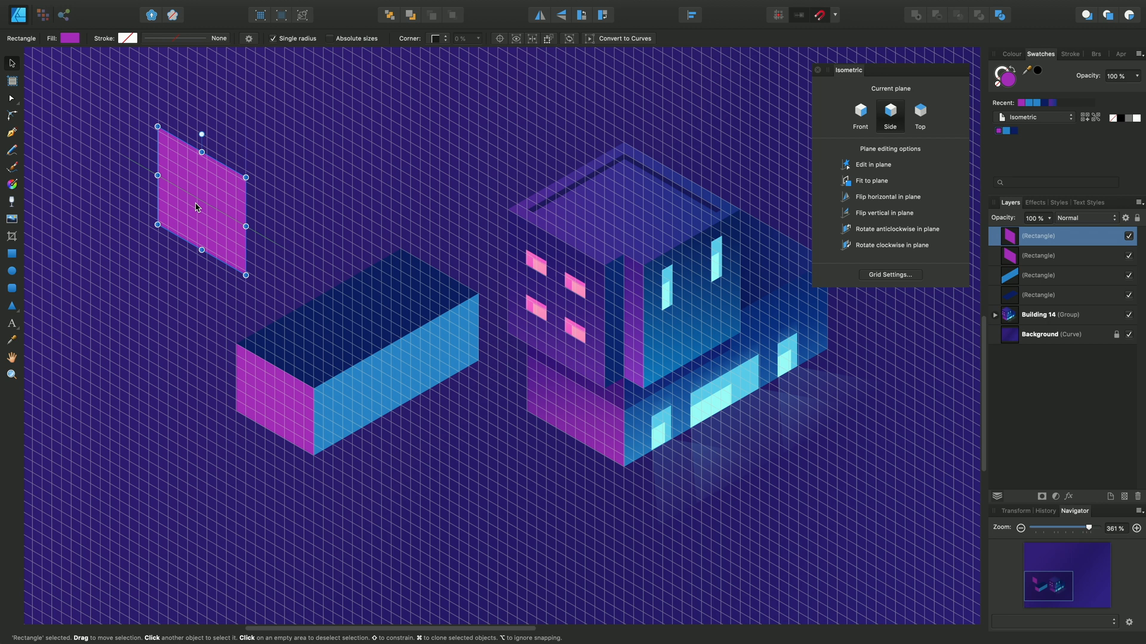
drag(197, 208, 205, 205)
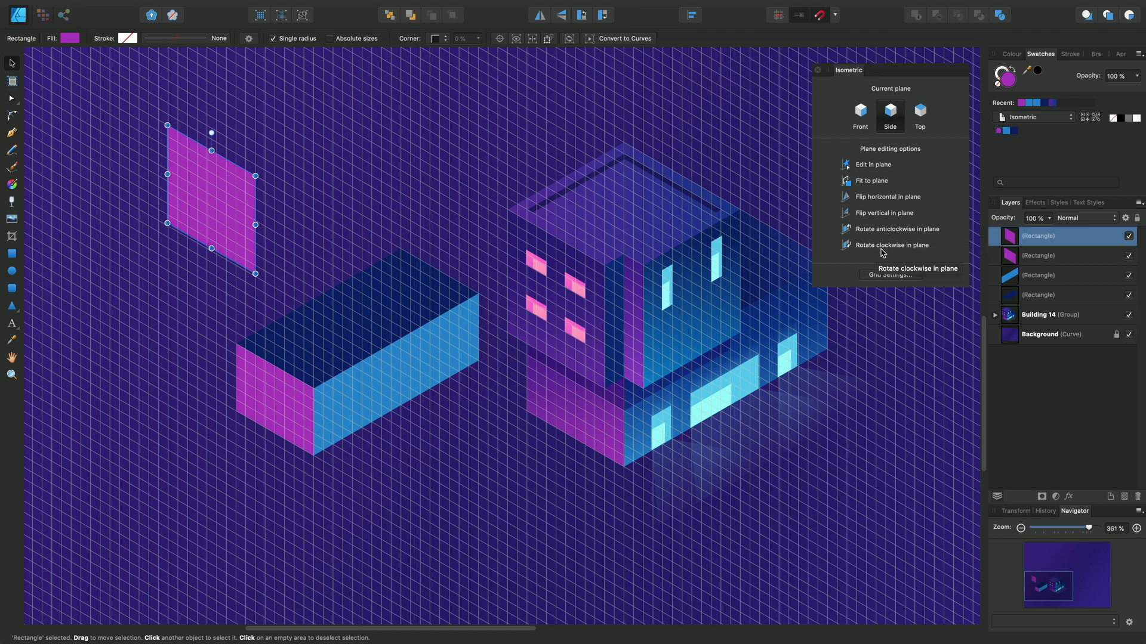
- Draw a magenta pie shape above the block and fit it onto the Side plane
click(19, 313)
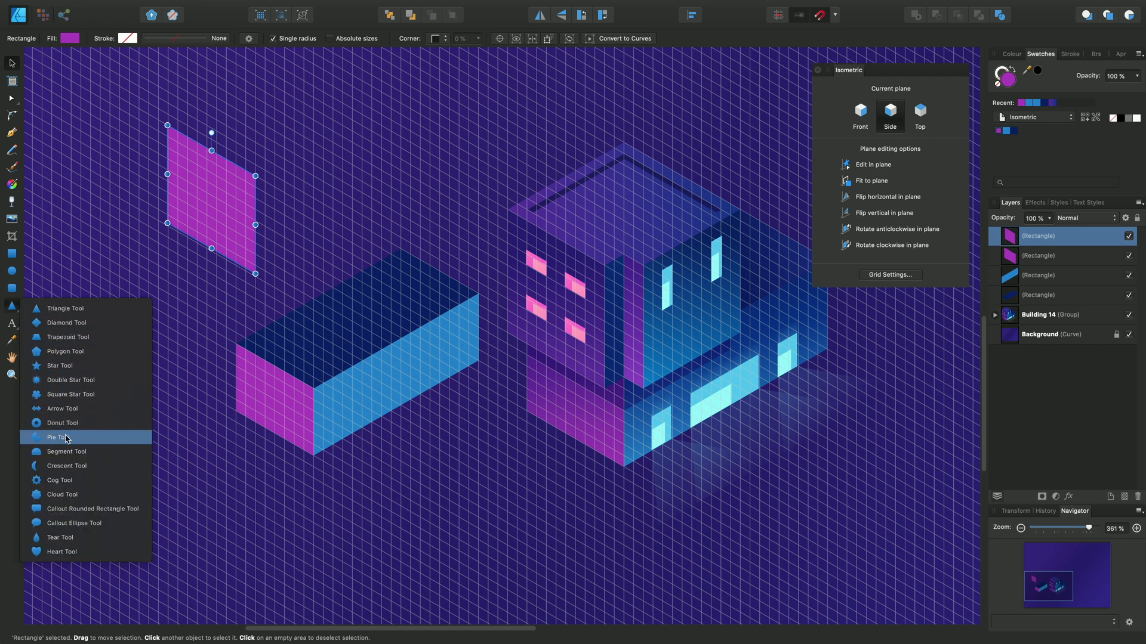
click(64, 438)
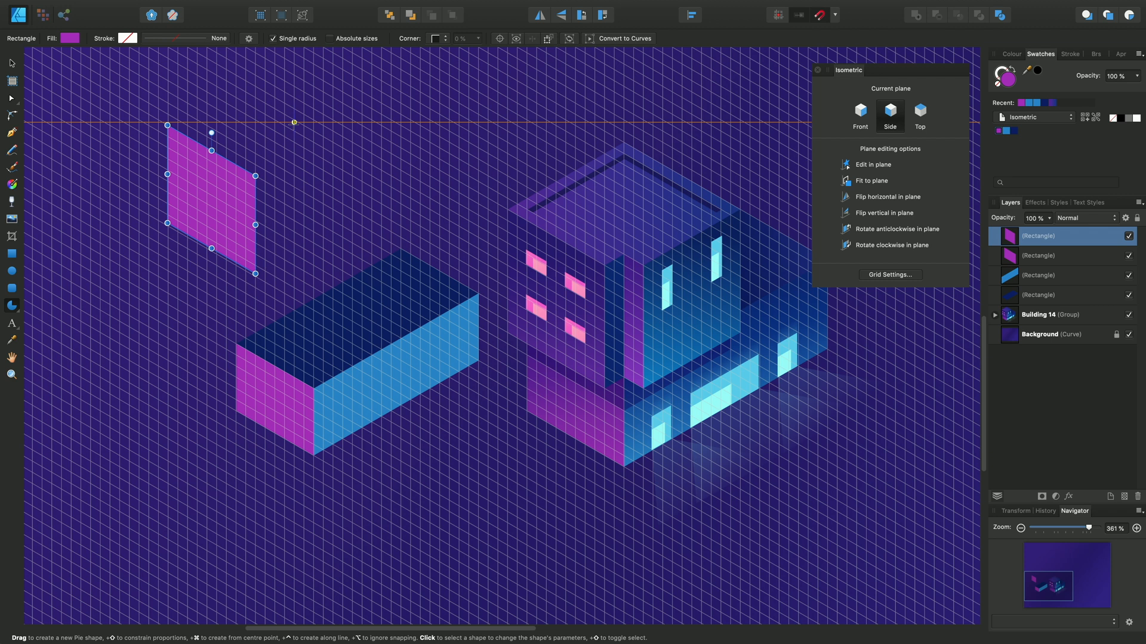
mouse_move(296, 123)
mouse_down()
mouse_move(323, 171)
mouse_move(395, 223)
mouse_up()
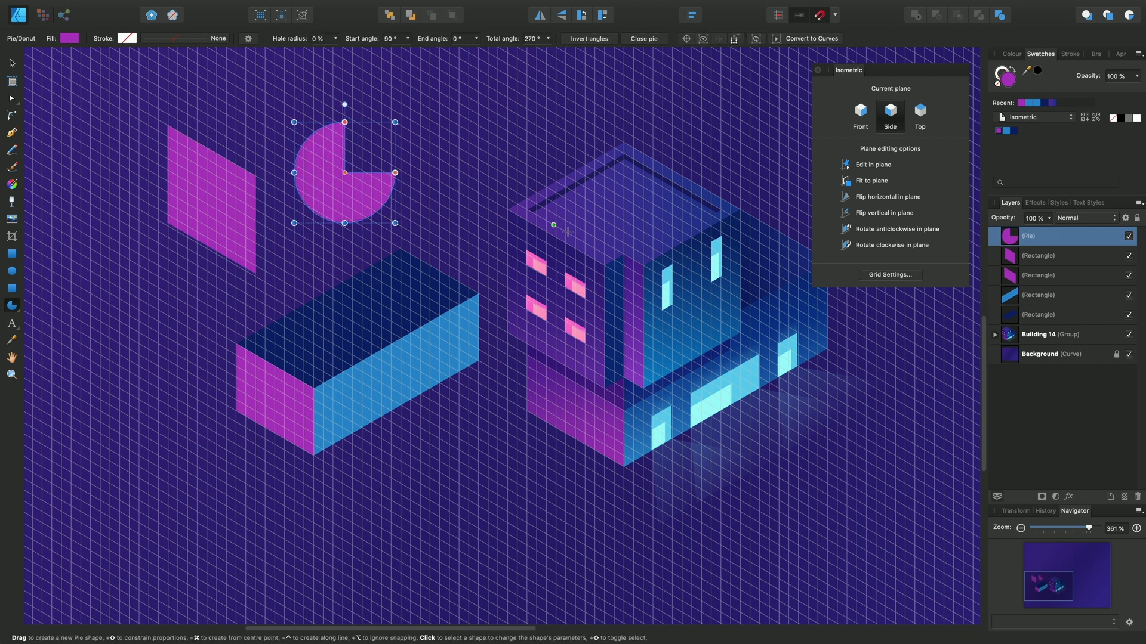
click(860, 182)
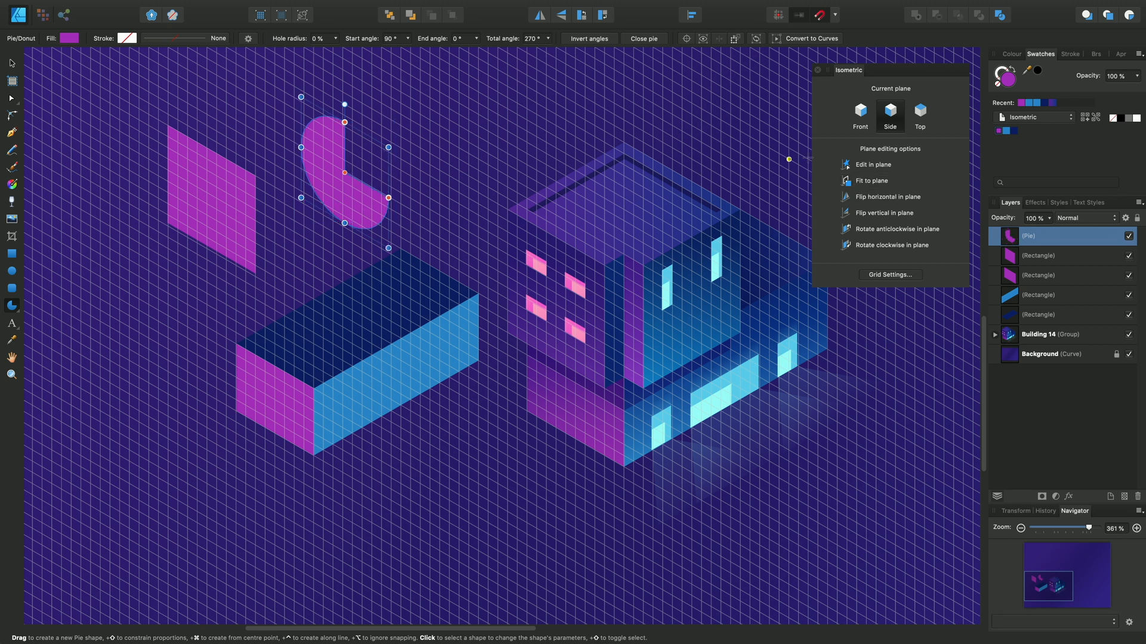
- Flip the pie horizontally and vertically, rotate it anticlockwise three times and clockwise once in plane
click(849, 199)
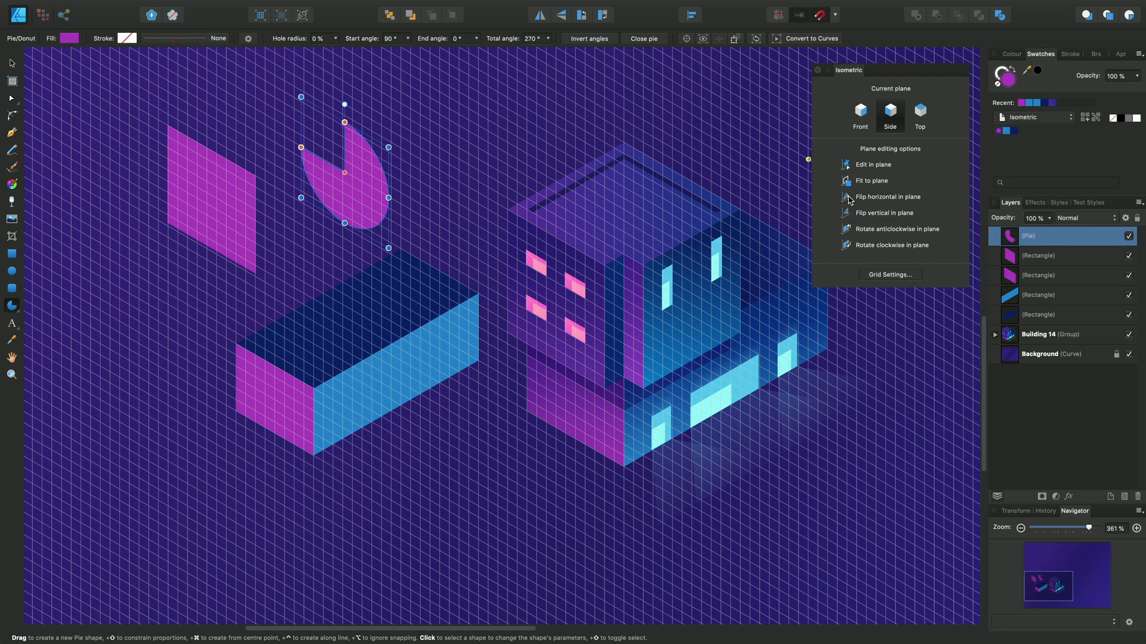
click(850, 213)
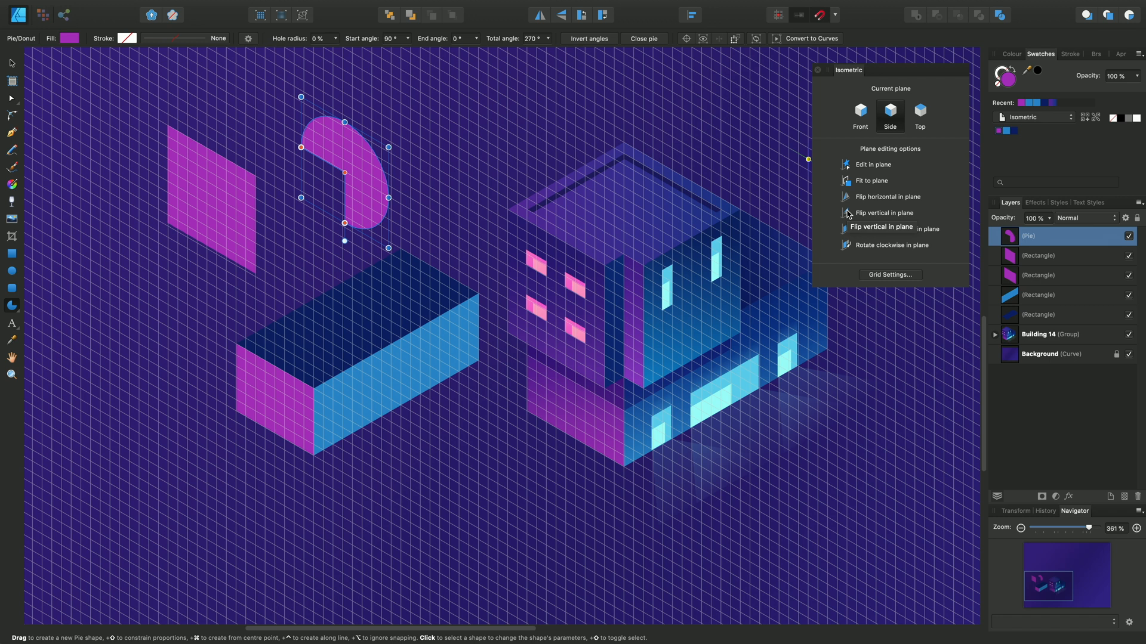
click(849, 231)
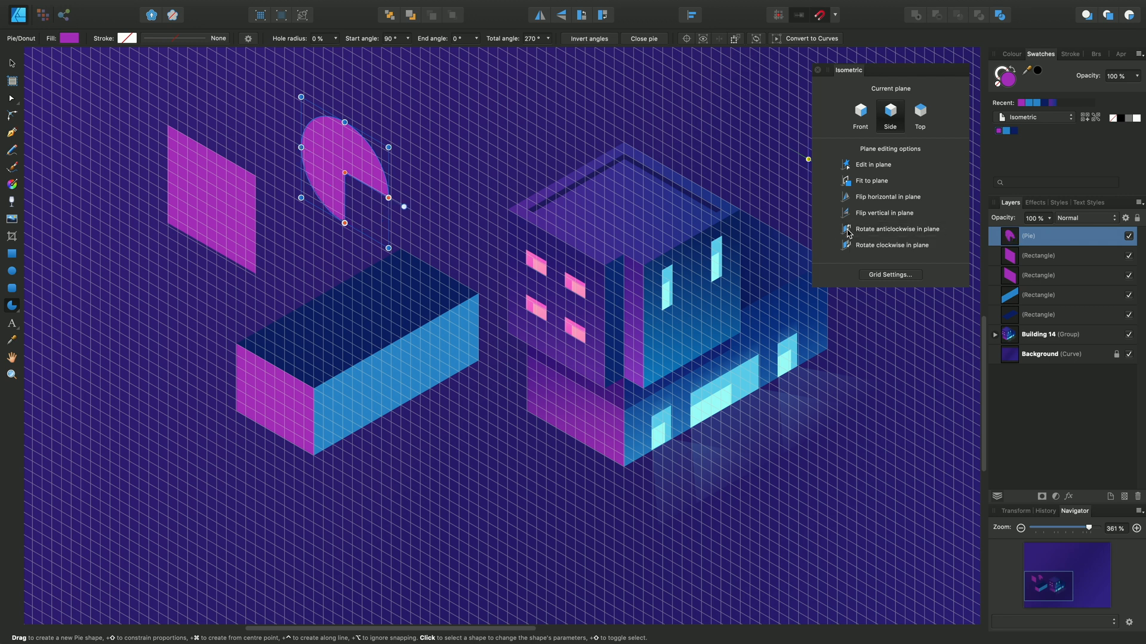
click(849, 231)
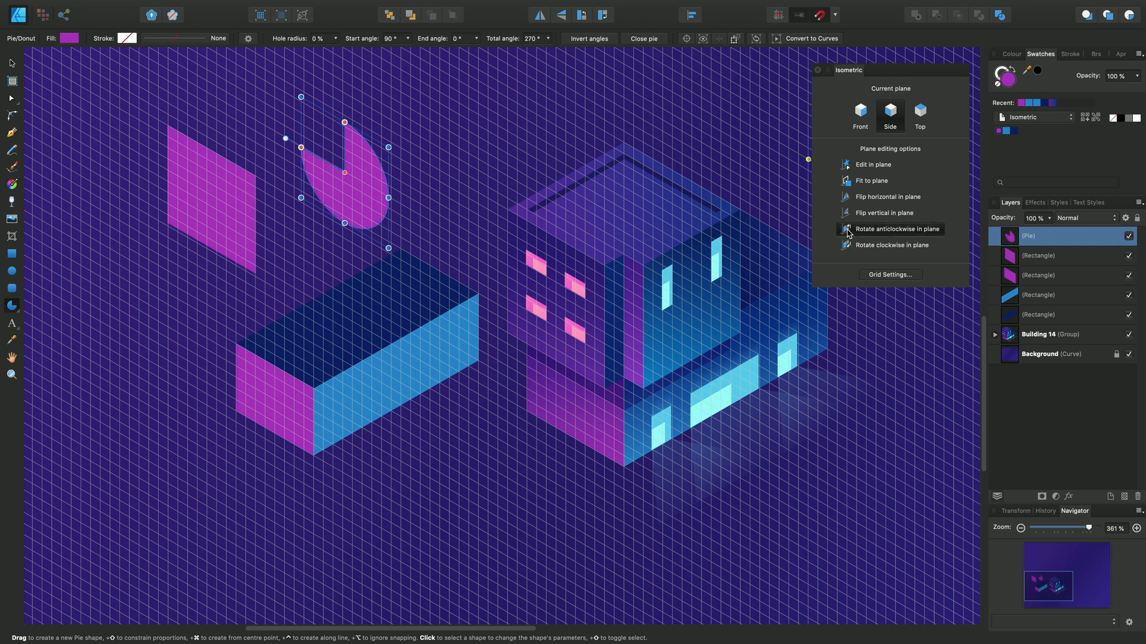
click(849, 231)
click(847, 243)
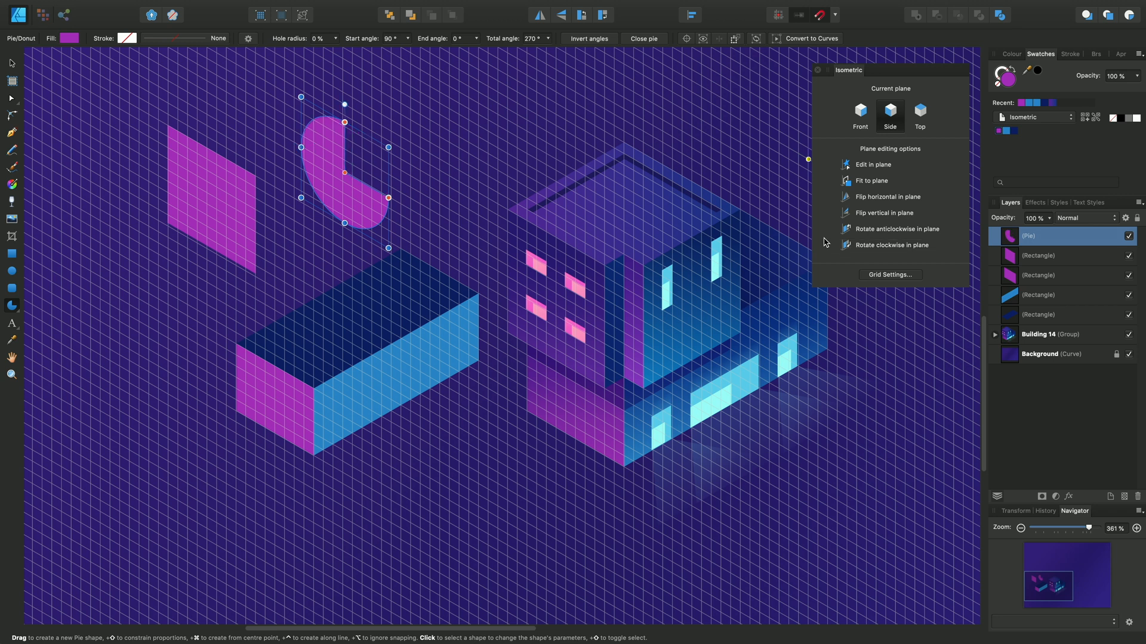
click(886, 275)
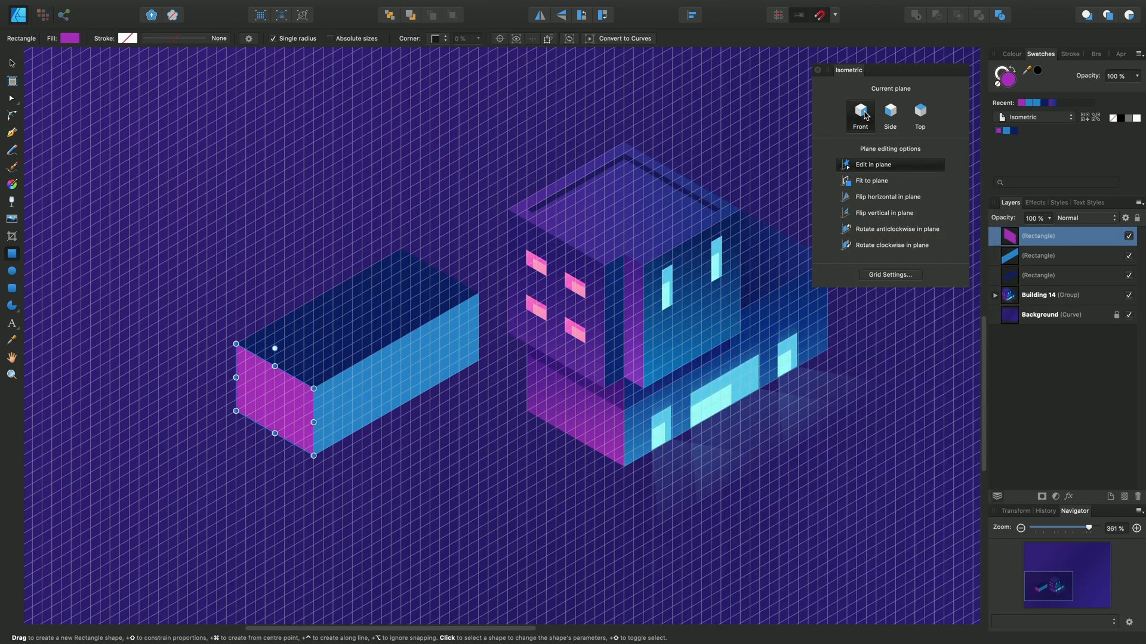
- Draw the upper block's blue front rectangles and its magenta side panel on the side plane
mouse_move(333, 364)
mouse_down()
mouse_move(420, 254)
mouse_move(430, 202)
mouse_up()
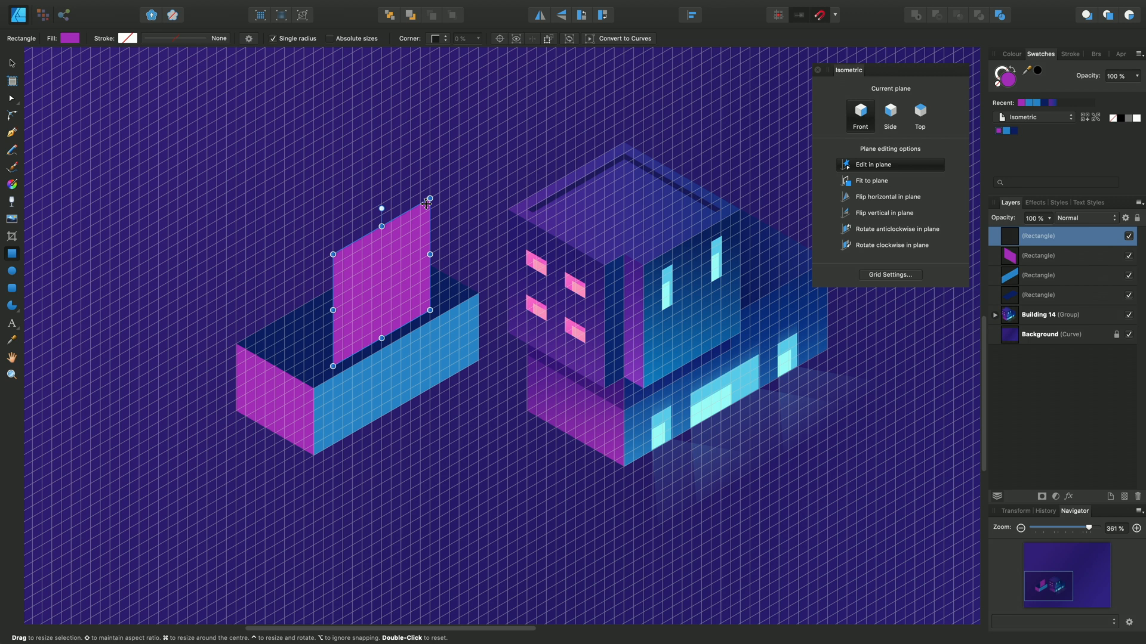
mouse_move(296, 364)
mouse_down()
mouse_move(318, 284)
mouse_move(314, 244)
mouse_up()
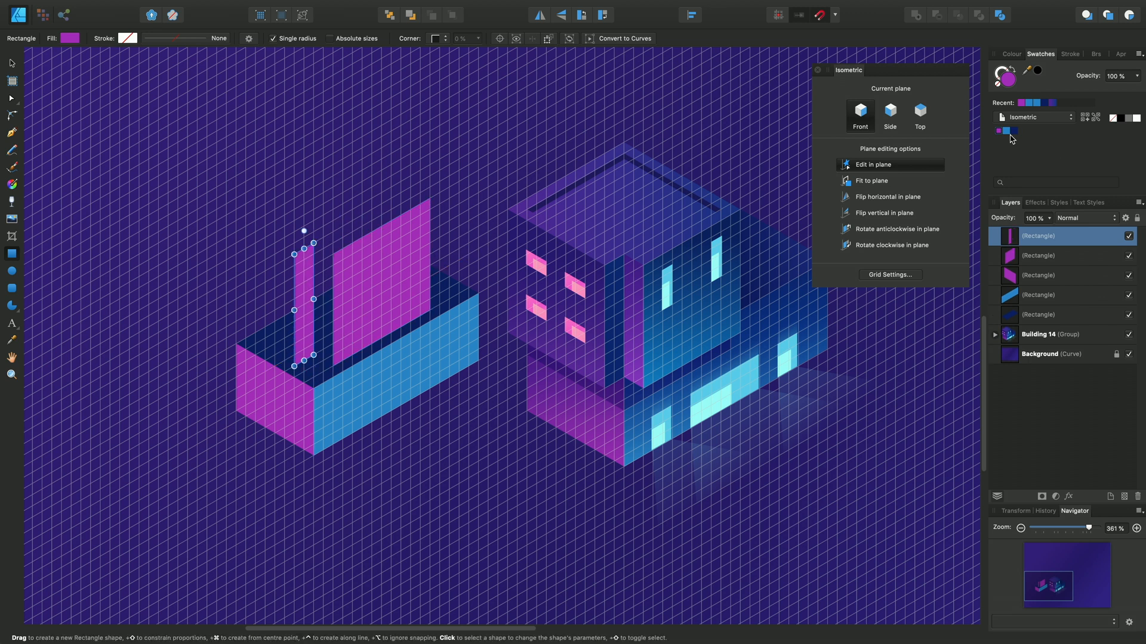
click(381, 269)
click(886, 327)
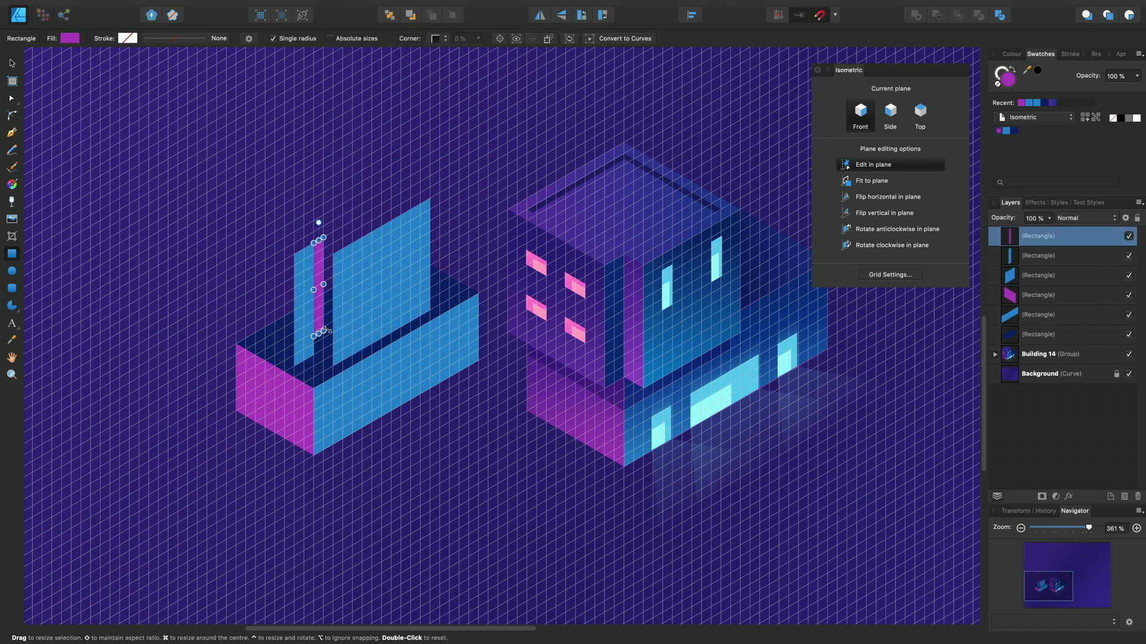
key(2)
mouse_move(317, 242)
mouse_down()
mouse_move(334, 366)
mouse_move(217, 321)
mouse_up()
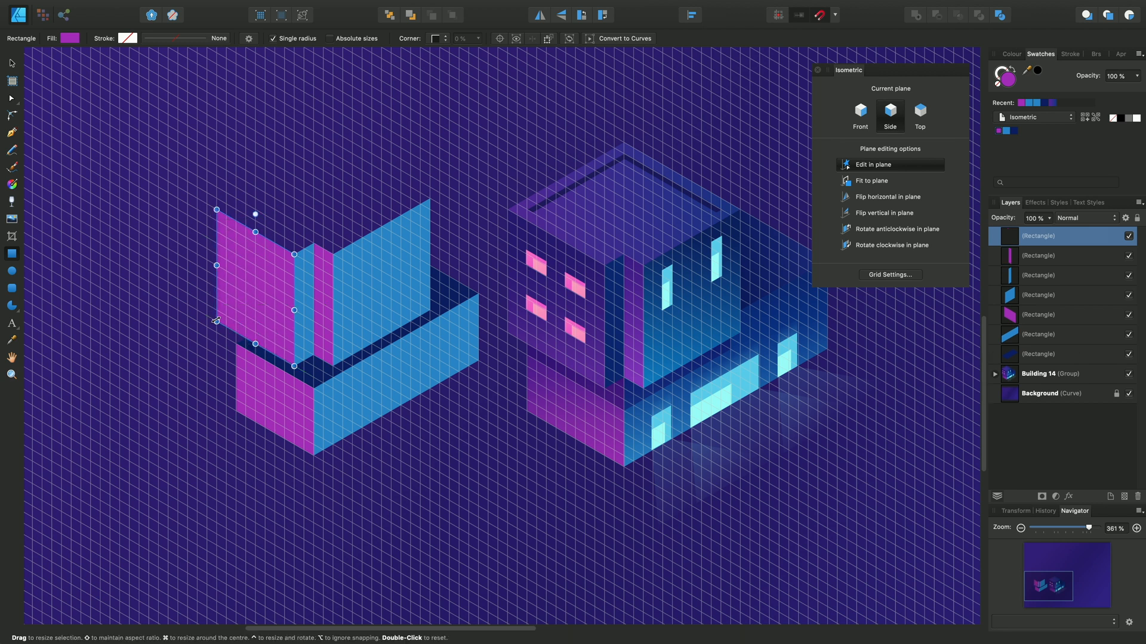
- Add the dark navy top face of the upper block on the top plane
key(3)
drag(428, 193, 221, 203)
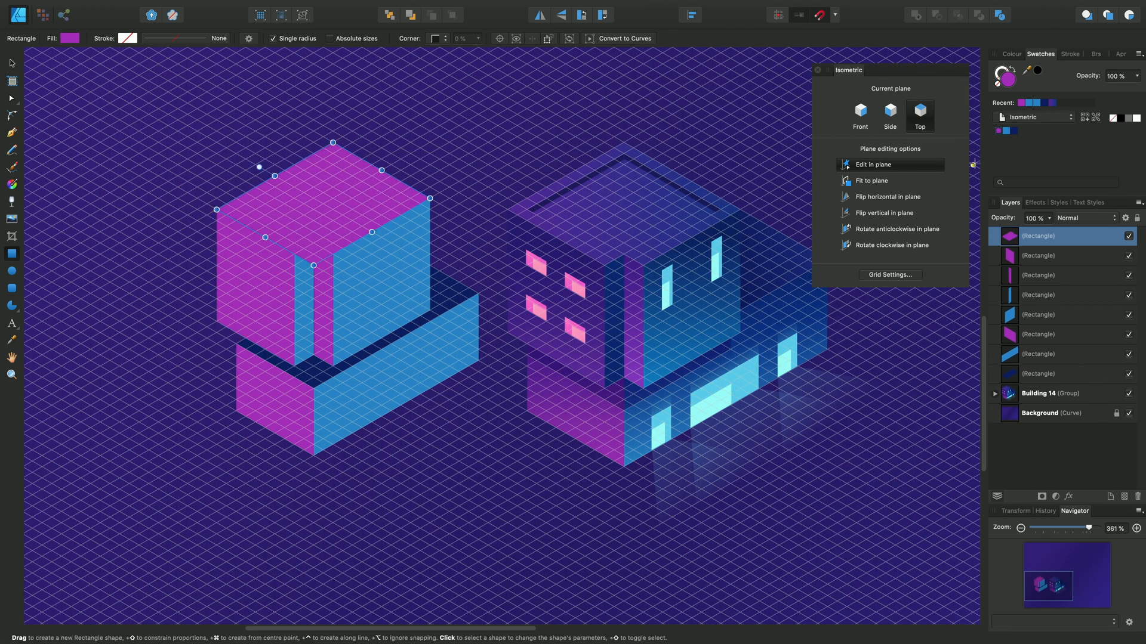
click(1012, 130)
click(1029, 275)
click(1030, 295)
- Draw three door rectangles on the lower front face and make them light blue
key(1)
drag(333, 443, 351, 401)
drag(430, 394, 448, 352)
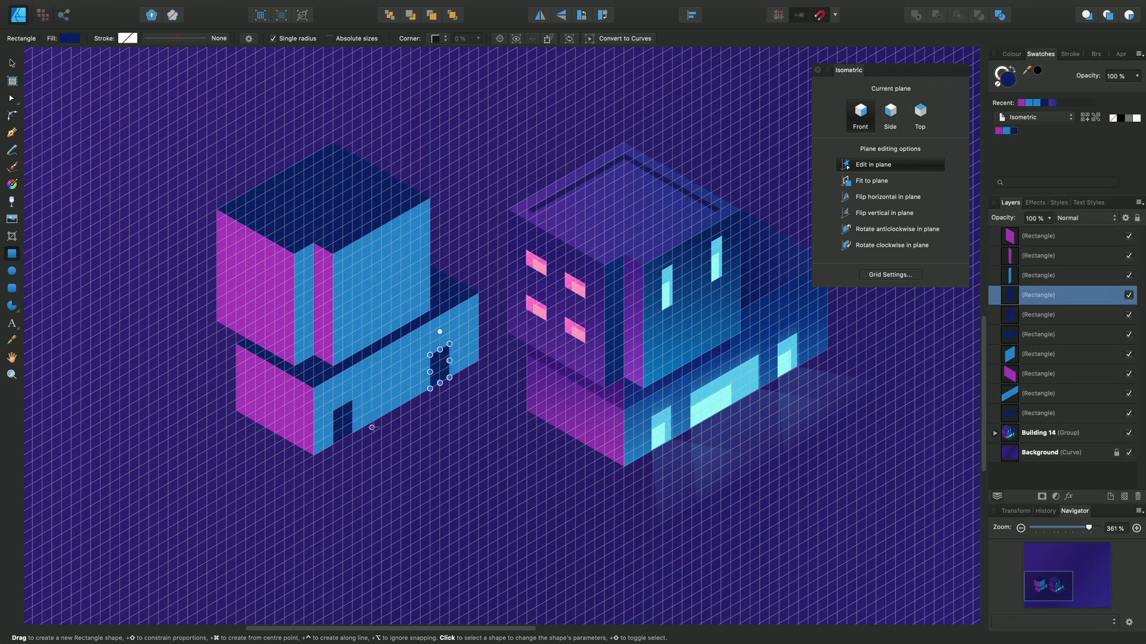
drag(372, 421, 410, 366)
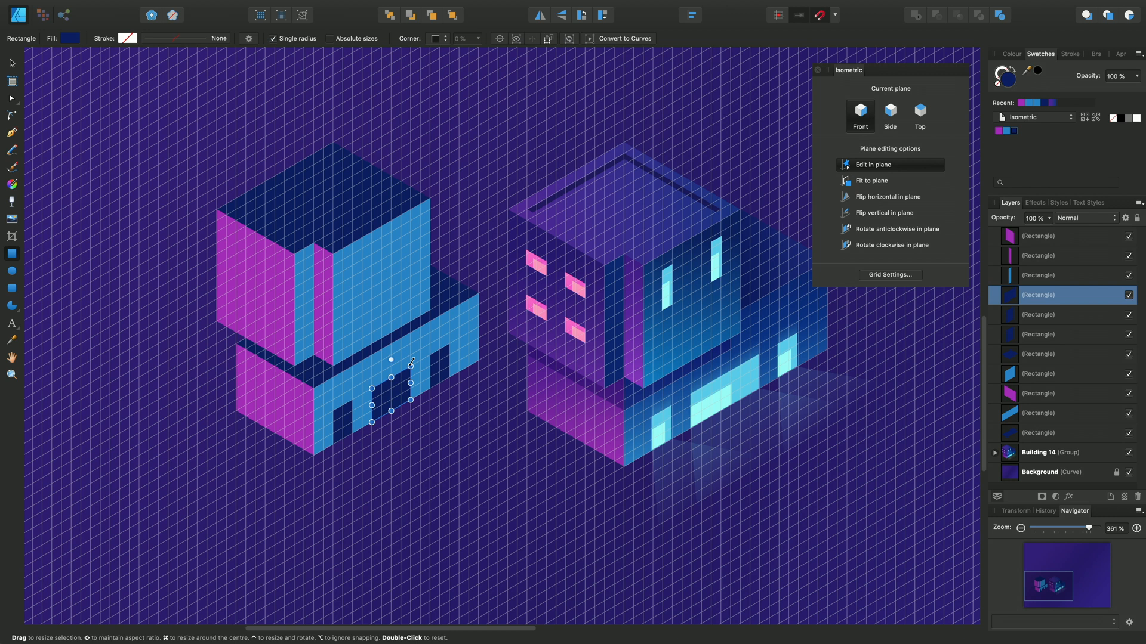
shift+click(342, 420)
shift+click(439, 367)
- Add two light-blue window strips on the upper front face
mouse_move(1027, 69)
mouse_down()
mouse_move(352, 256)
mouse_move(363, 298)
mouse_up()
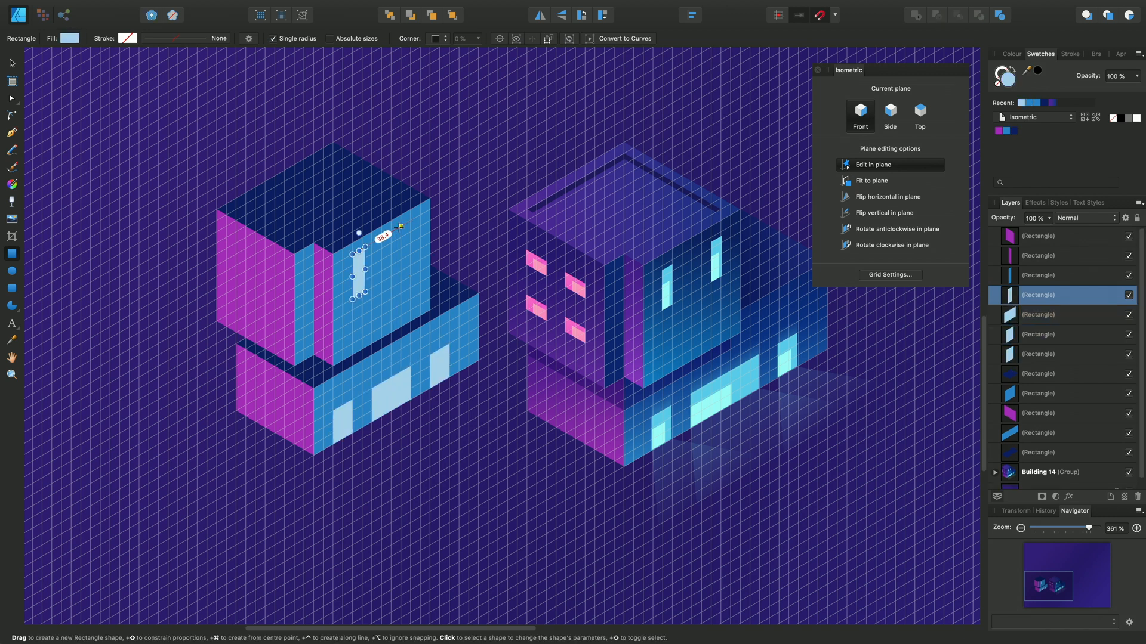
drag(401, 224, 413, 270)
click(498, 372)
key(2)
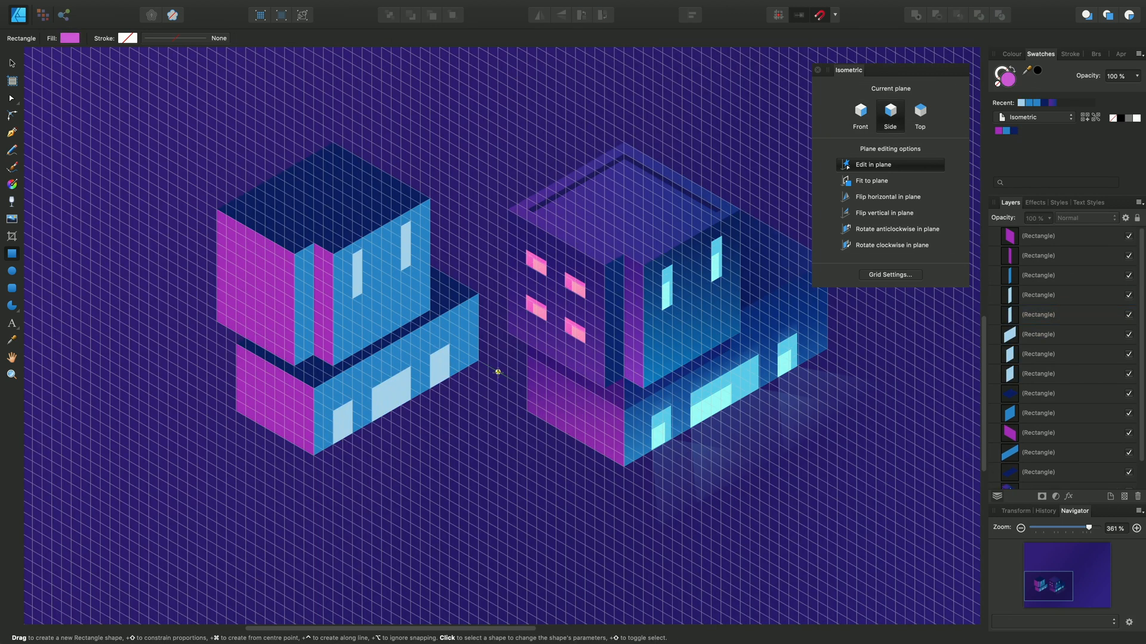